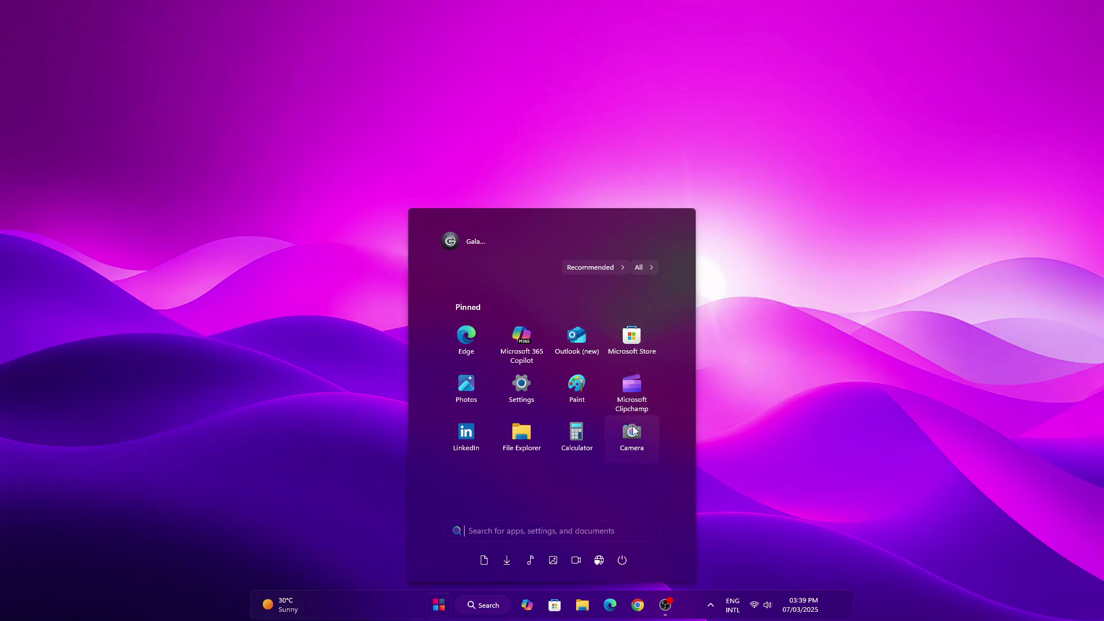
- Browse the Start menu's full app list, including its alphabetical letter index, and return to the pinned apps
{"action": "left_click", "coordinate": [648, 271]}
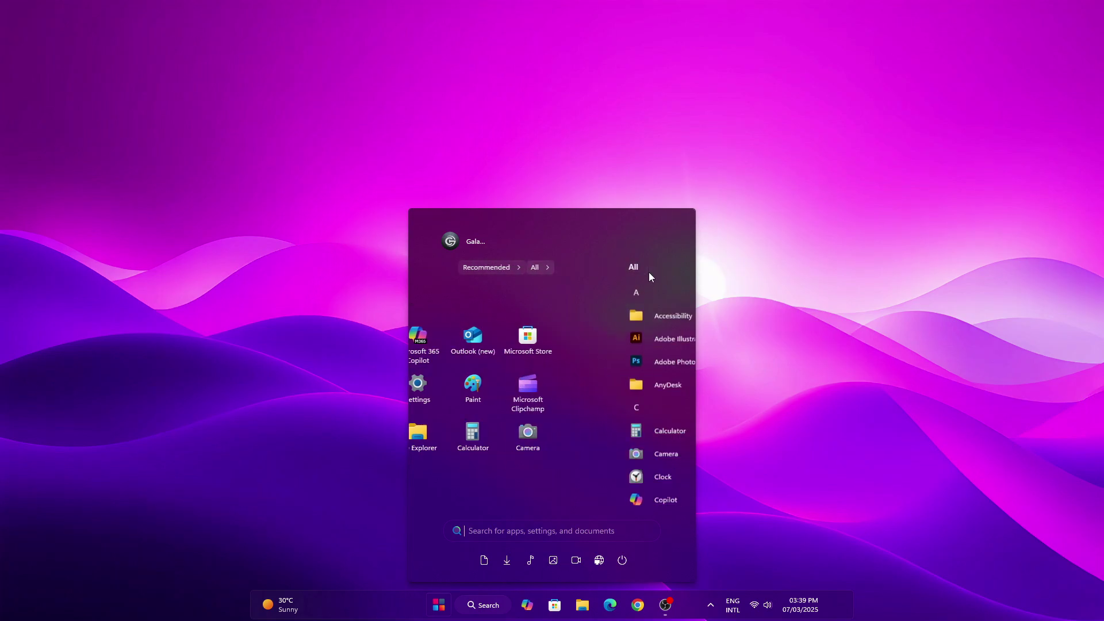
{"action": "scroll", "coordinate": [636, 293], "scroll_direction": "down", "scroll_amount": 3}
{"action": "scroll", "coordinate": [636, 294], "scroll_direction": "down", "scroll_amount": 10}
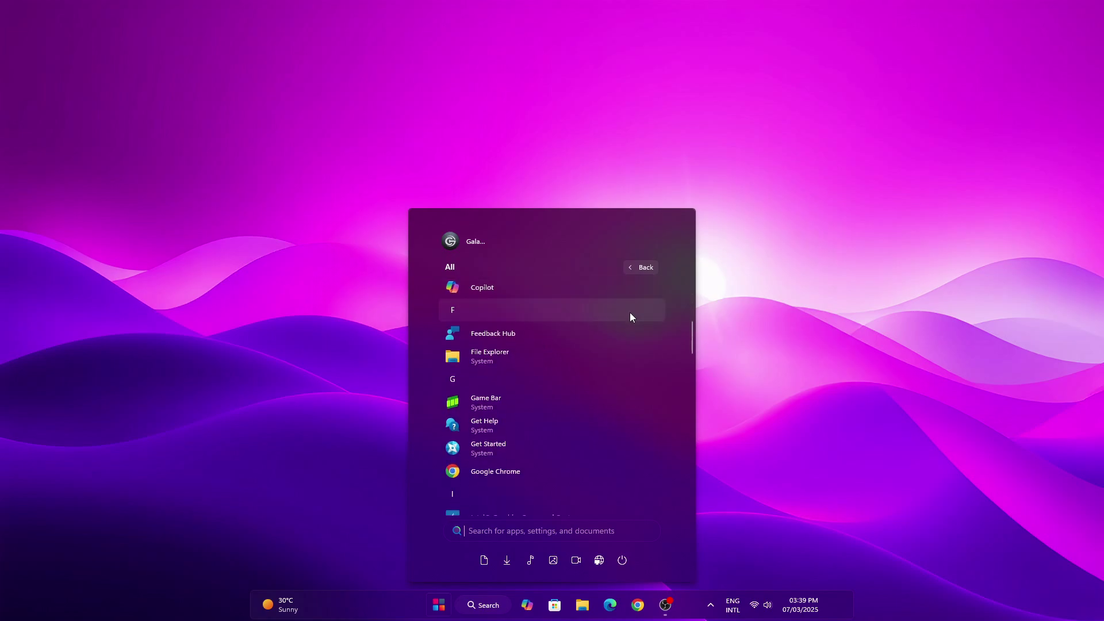
{"action": "scroll", "coordinate": [630, 318], "scroll_direction": "down", "scroll_amount": 8}
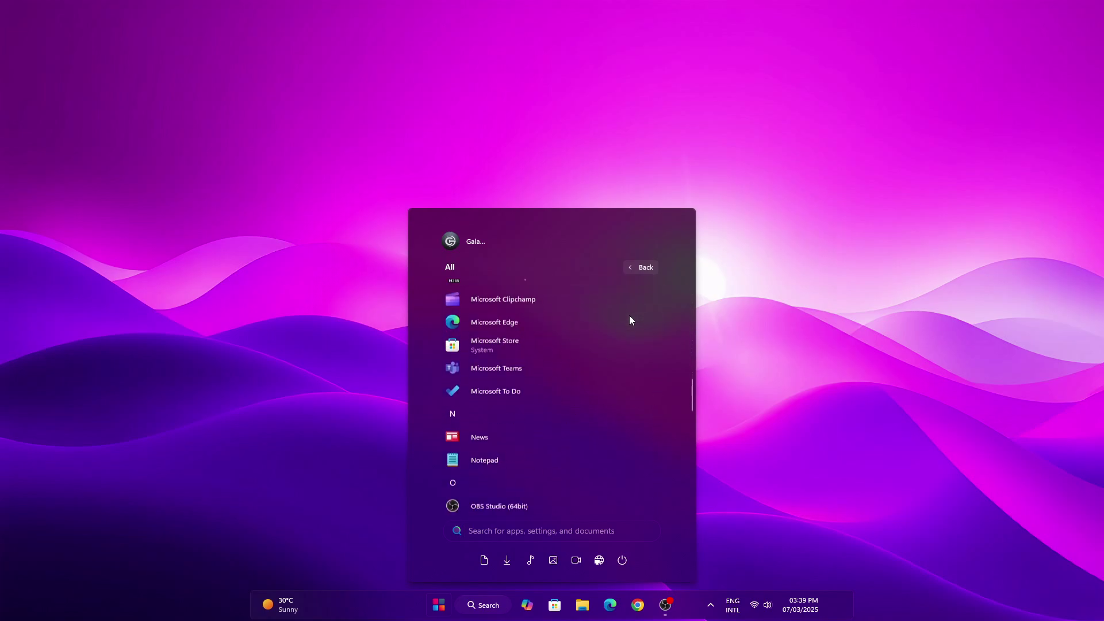
{"action": "scroll", "coordinate": [631, 320], "scroll_direction": "down", "scroll_amount": 2}
{"action": "scroll", "coordinate": [631, 320], "scroll_direction": "up", "scroll_amount": 6}
{"action": "scroll", "coordinate": [630, 316], "scroll_direction": "up", "scroll_amount": 10}
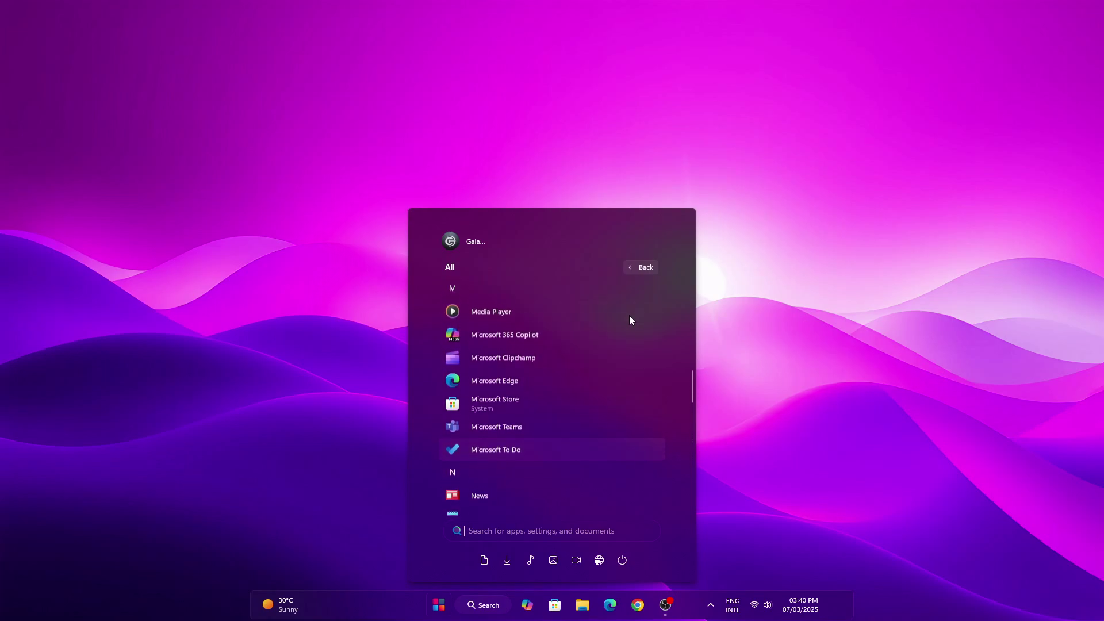
{"action": "scroll", "coordinate": [629, 315], "scroll_direction": "up", "scroll_amount": 2}
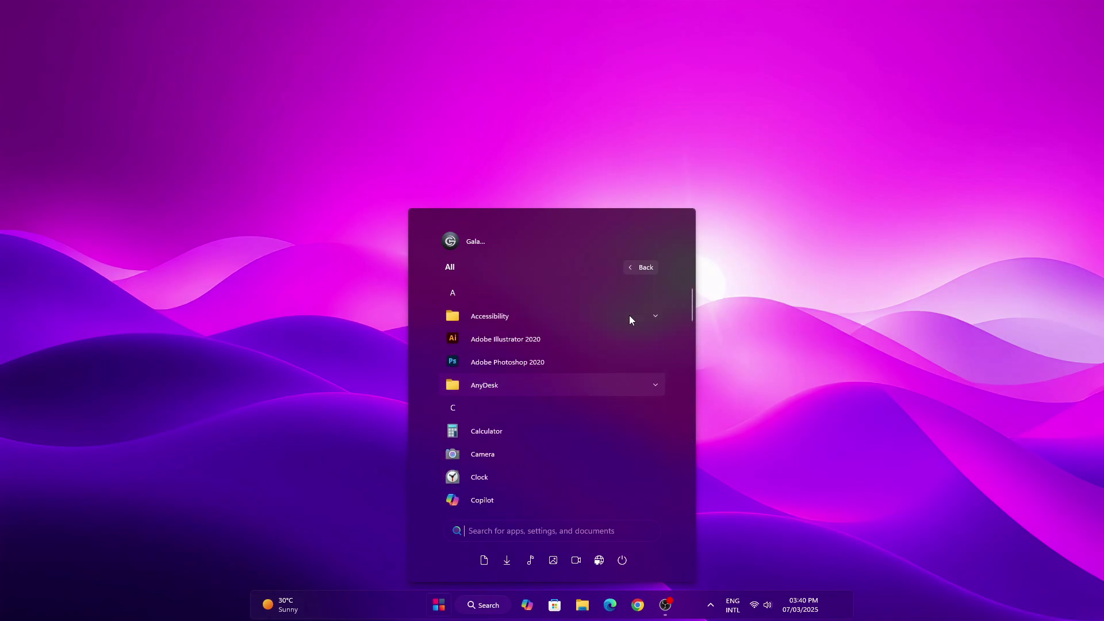
{"action": "left_click", "coordinate": [595, 300]}
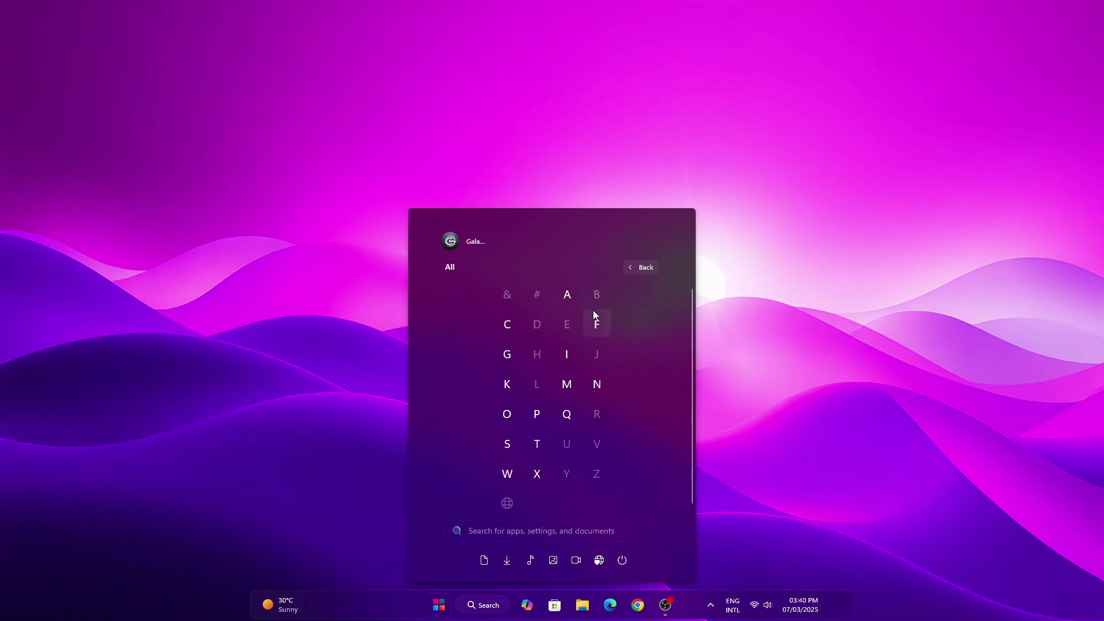
{"action": "left_click", "coordinate": [568, 411]}
{"action": "scroll", "coordinate": [568, 402], "scroll_direction": "down", "scroll_amount": 3}
{"action": "scroll", "coordinate": [568, 402], "scroll_direction": "up", "scroll_amount": 3}
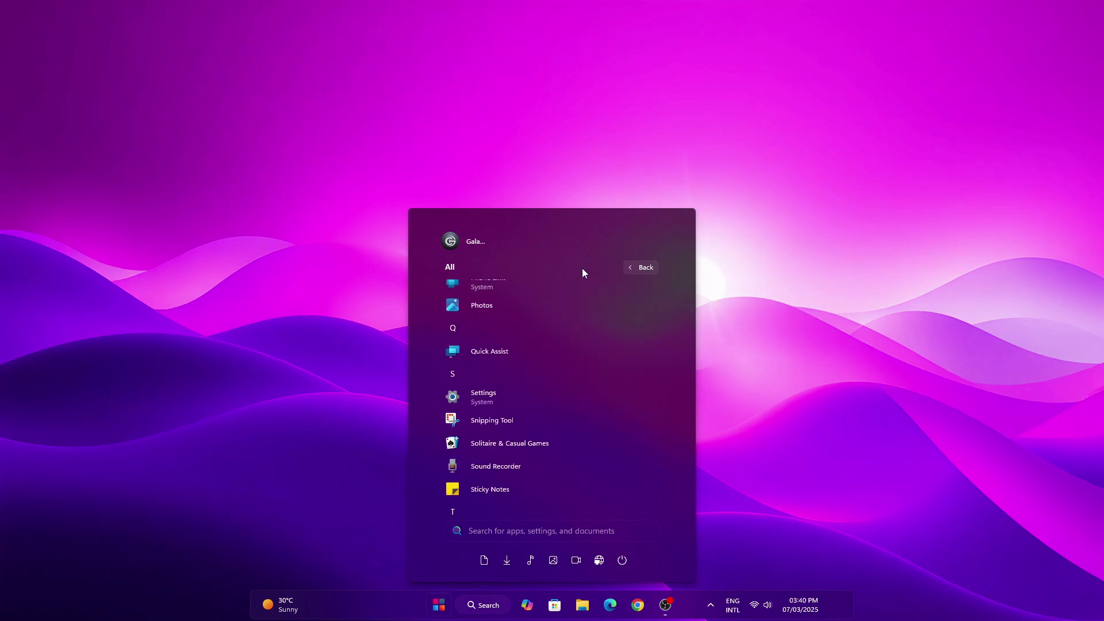
{"action": "left_click", "coordinate": [633, 267]}
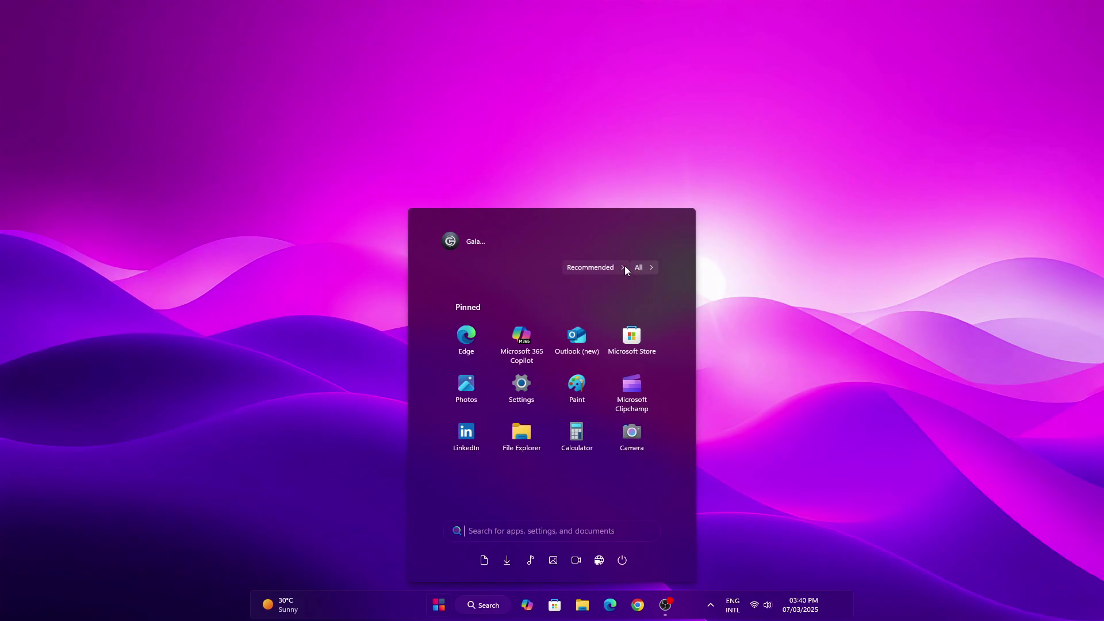
- Look through the Start menu's recommended files, go back to the pinned apps and try the search field
{"action": "left_click", "coordinate": [619, 267]}
{"action": "scroll", "coordinate": [622, 326], "scroll_direction": "down", "scroll_amount": 10}
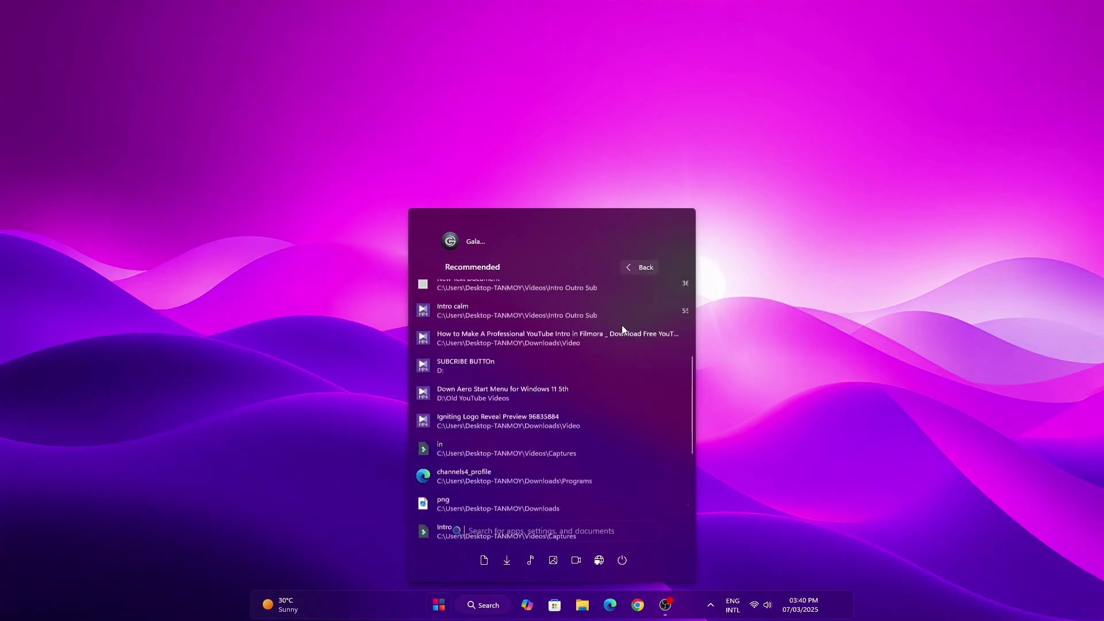
{"action": "left_click", "coordinate": [635, 270]}
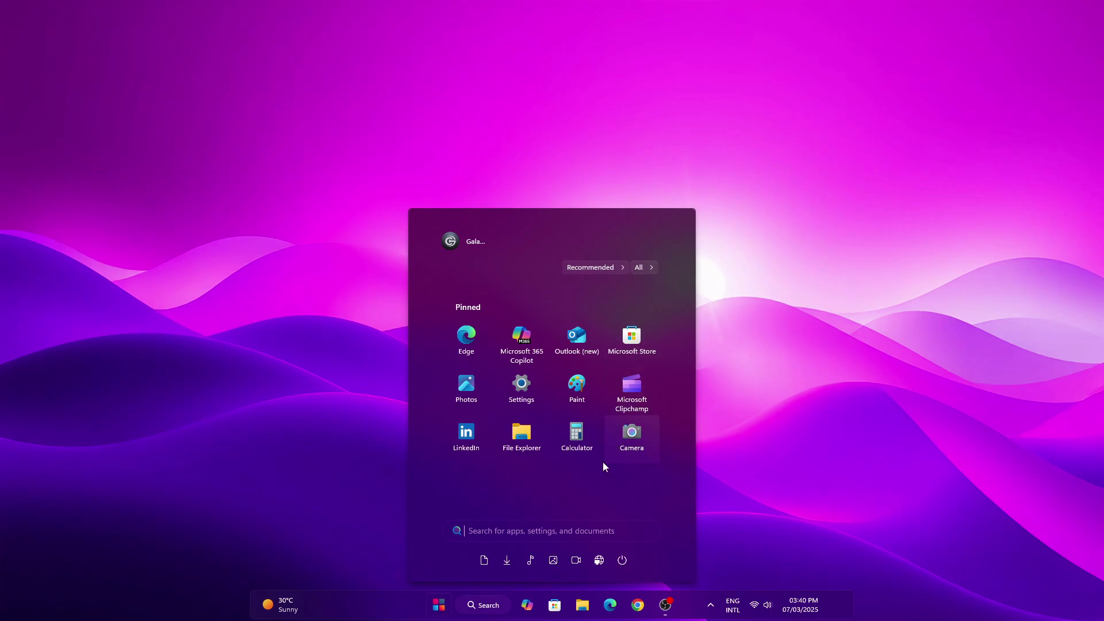
{"action": "left_click", "coordinate": [558, 531]}
{"action": "left_click", "coordinate": [788, 169]}
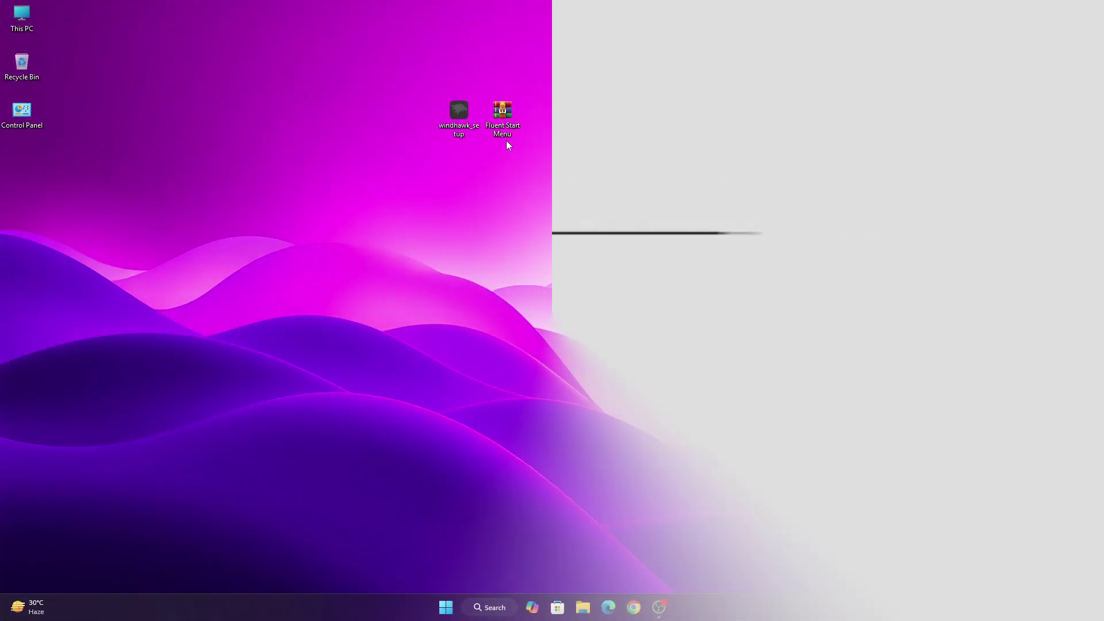
- Run the windhawk_setup installer as administrator, allow it to make changes, and accept English as the installer language
{"action": "right_click", "coordinate": [458, 116]}
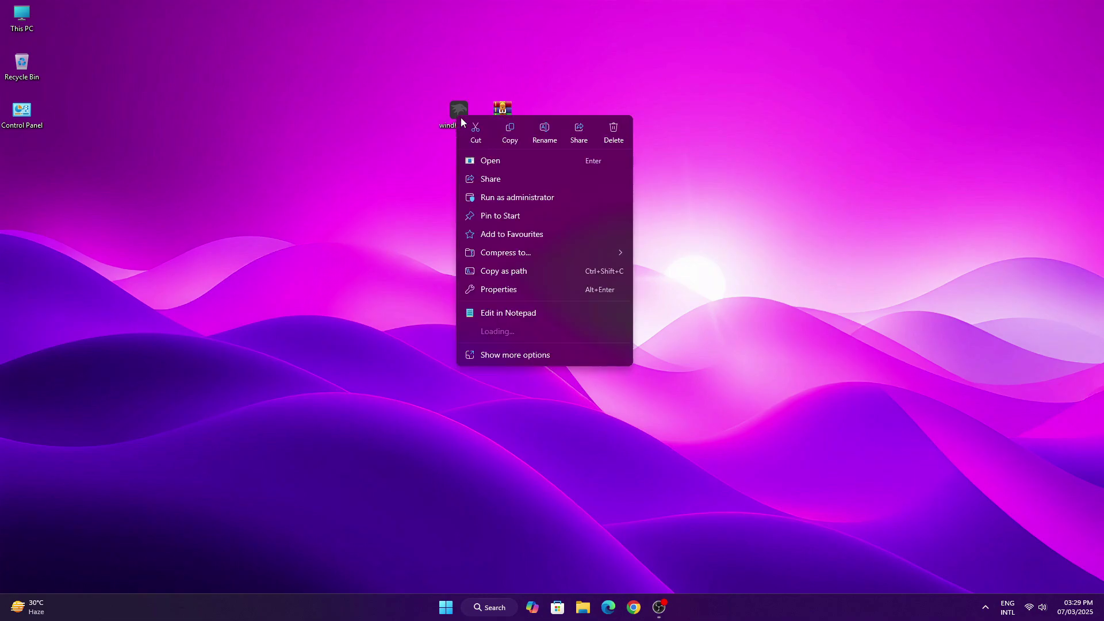
{"action": "left_click", "coordinate": [497, 198]}
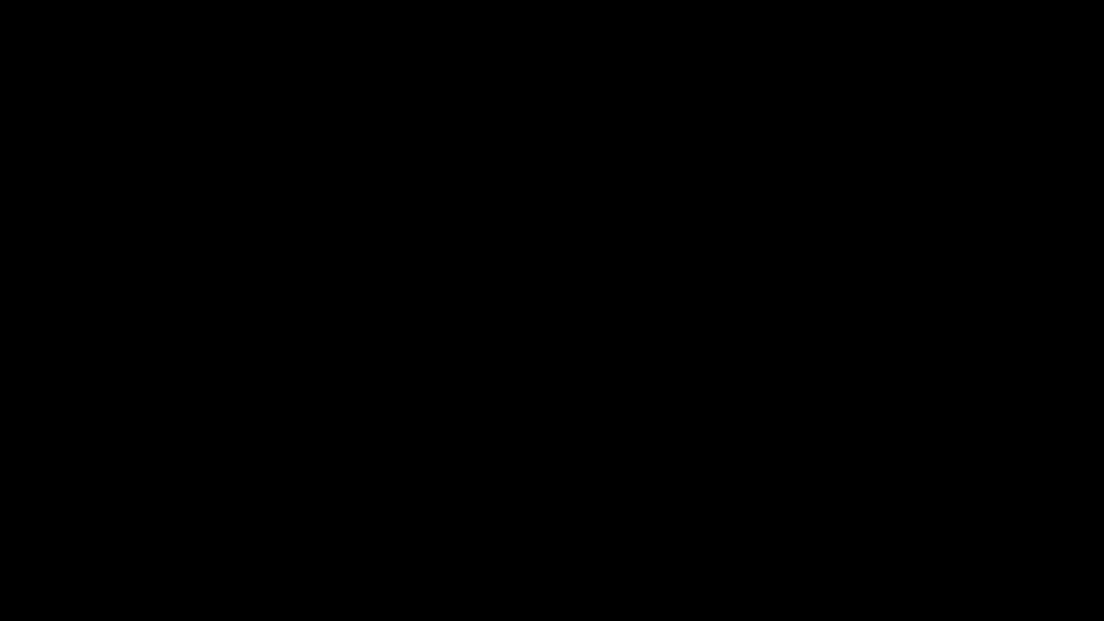
{"action": "left_click", "coordinate": [502, 397]}
{"action": "left_click", "coordinate": [546, 329]}
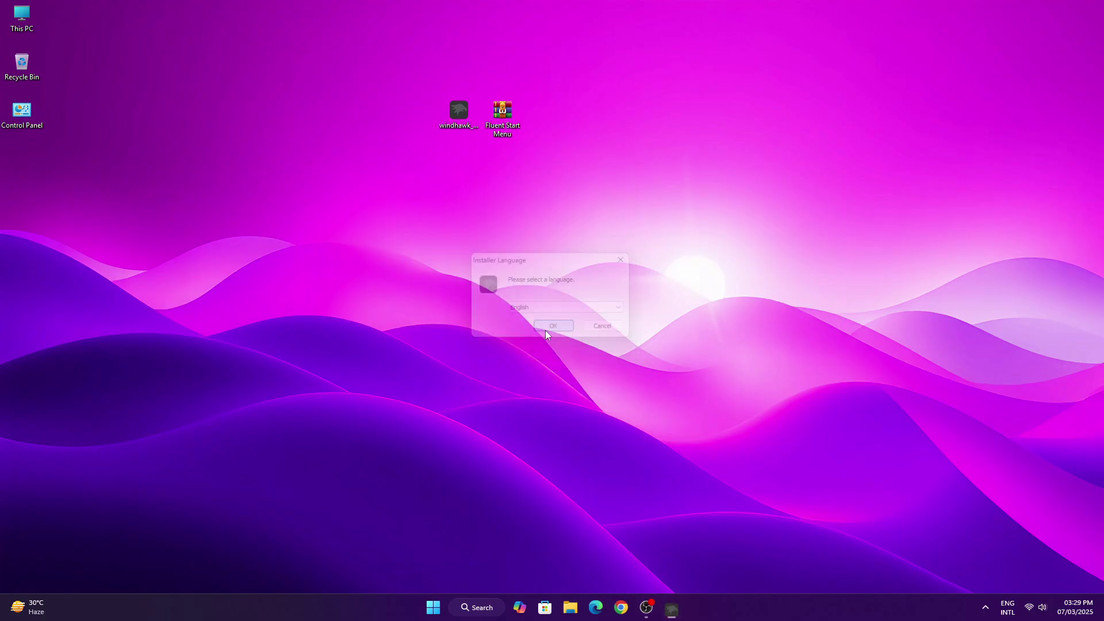
- Complete the Windhawk v1.5.1 setup and finish with Run Windhawk enabled
{"action": "left_click", "coordinate": [616, 395]}
{"action": "left_click", "coordinate": [618, 395]}
{"action": "left_click", "coordinate": [617, 394]}
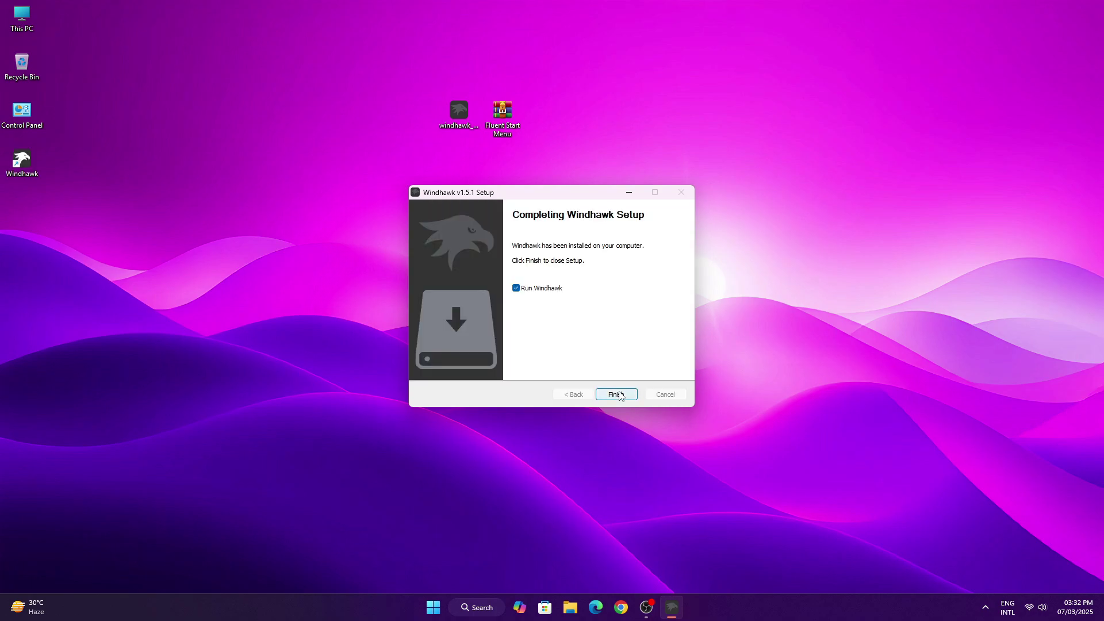
{"action": "left_click", "coordinate": [632, 396]}
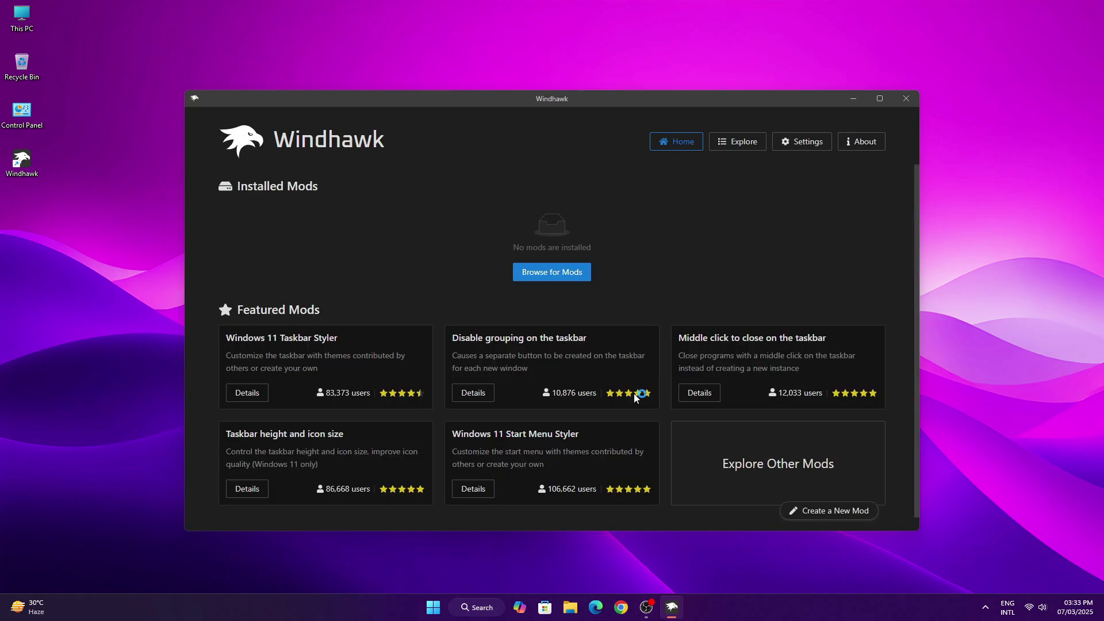
- Browse for mods and install the Windows 11 Start Menu Styler mod, accepting the risk
{"action": "left_click", "coordinate": [554, 272]}
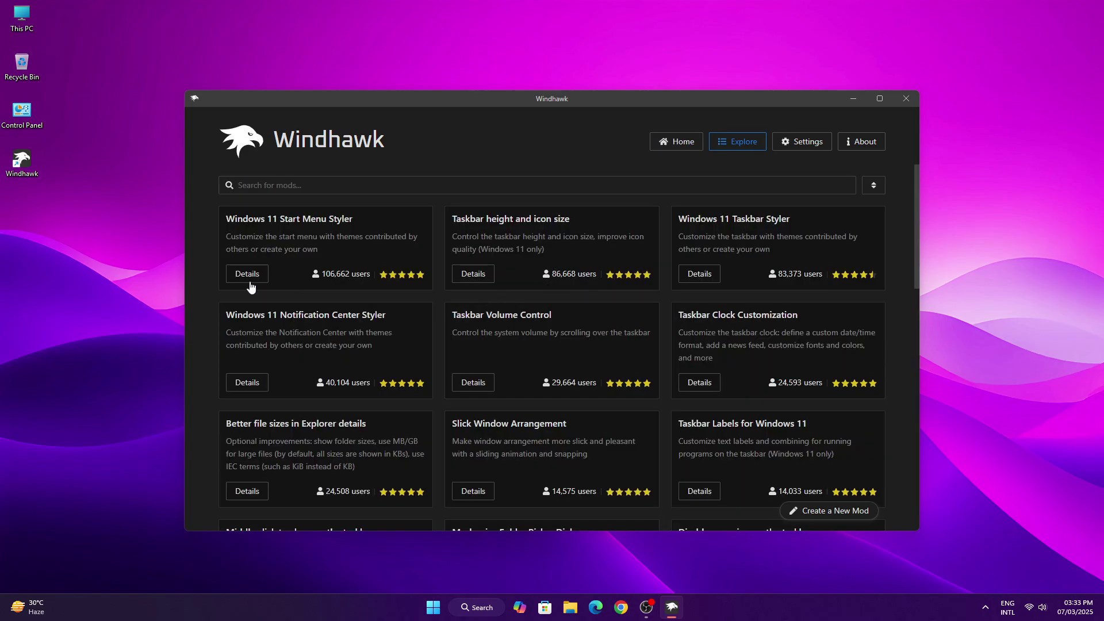
{"action": "left_click", "coordinate": [254, 277]}
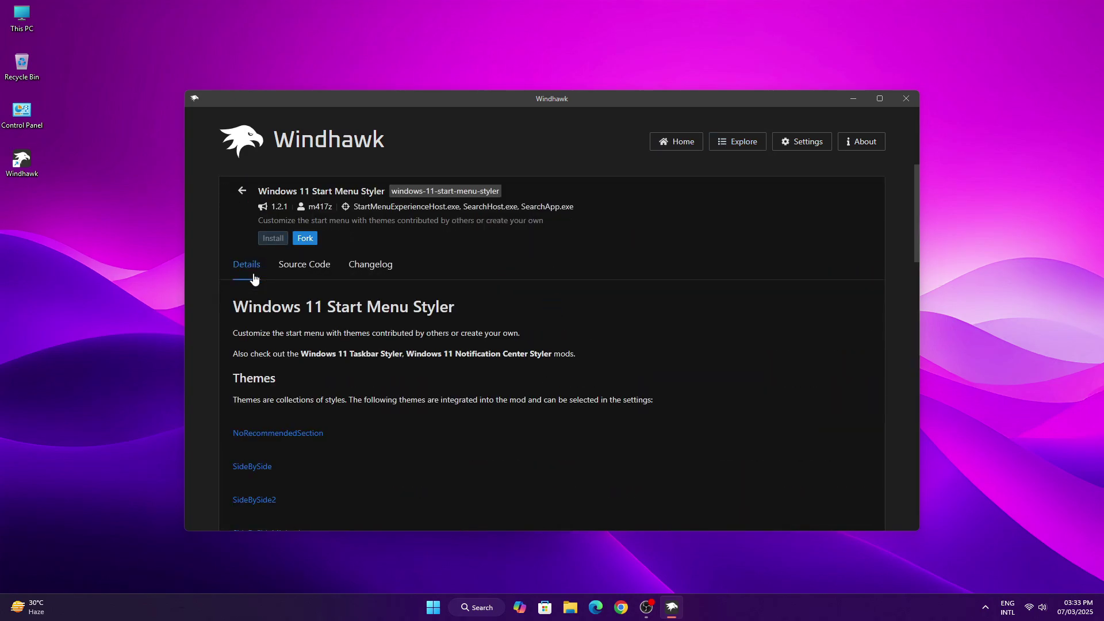
{"action": "left_click", "coordinate": [280, 240]}
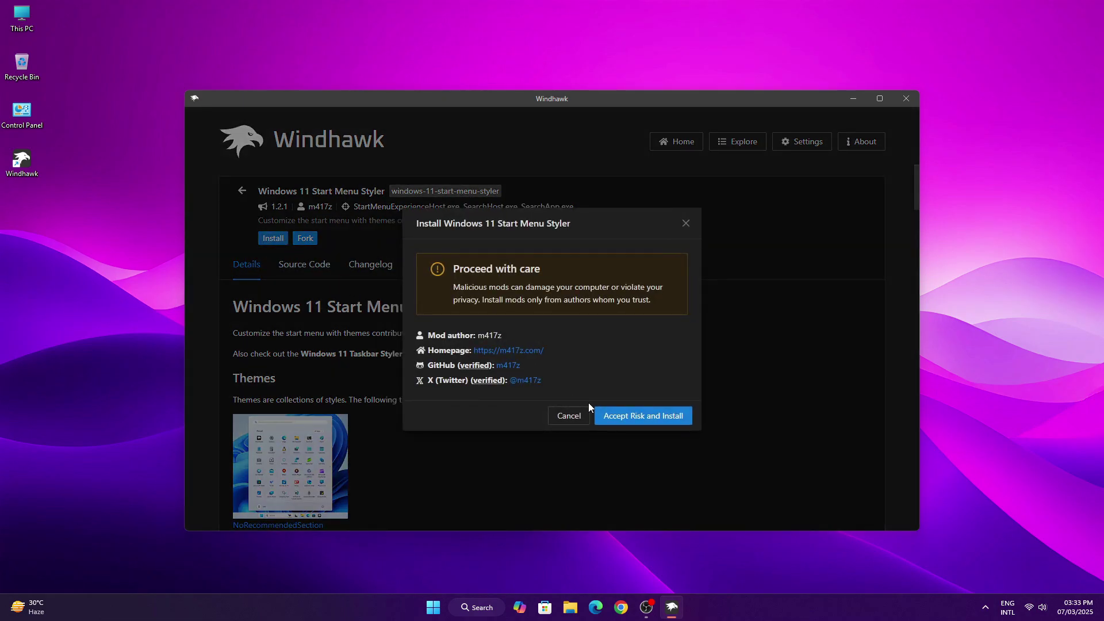
{"action": "left_click", "coordinate": [627, 414]}
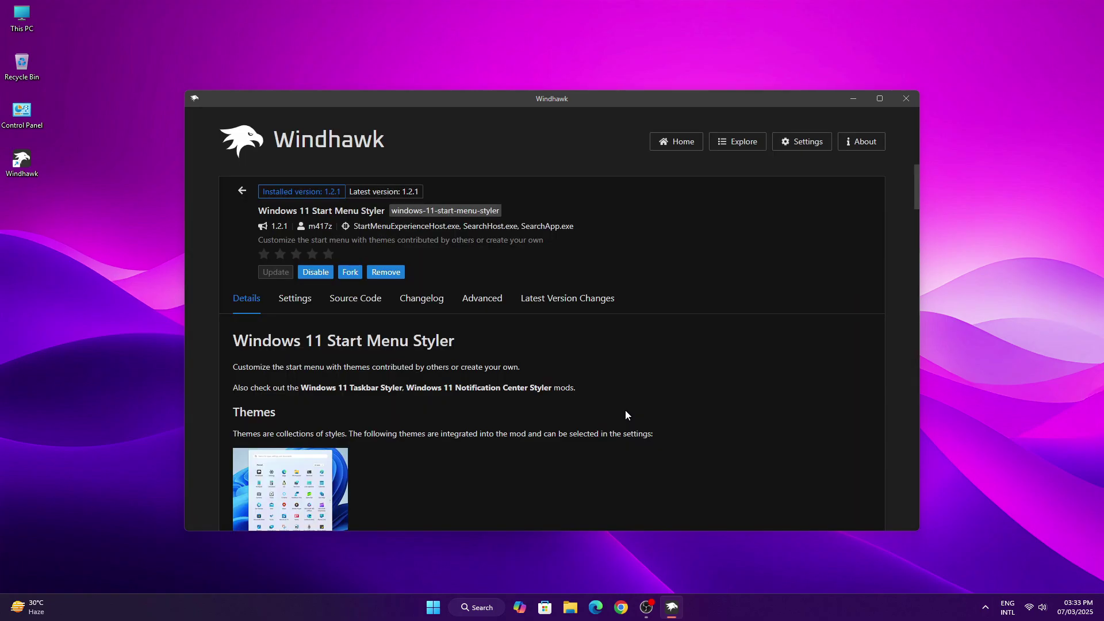
- Return to the mod list and install the Taskbar height and icon size and Windows 11 Taskbar Styler mods, accepting the risk
{"action": "left_click", "coordinate": [243, 193]}
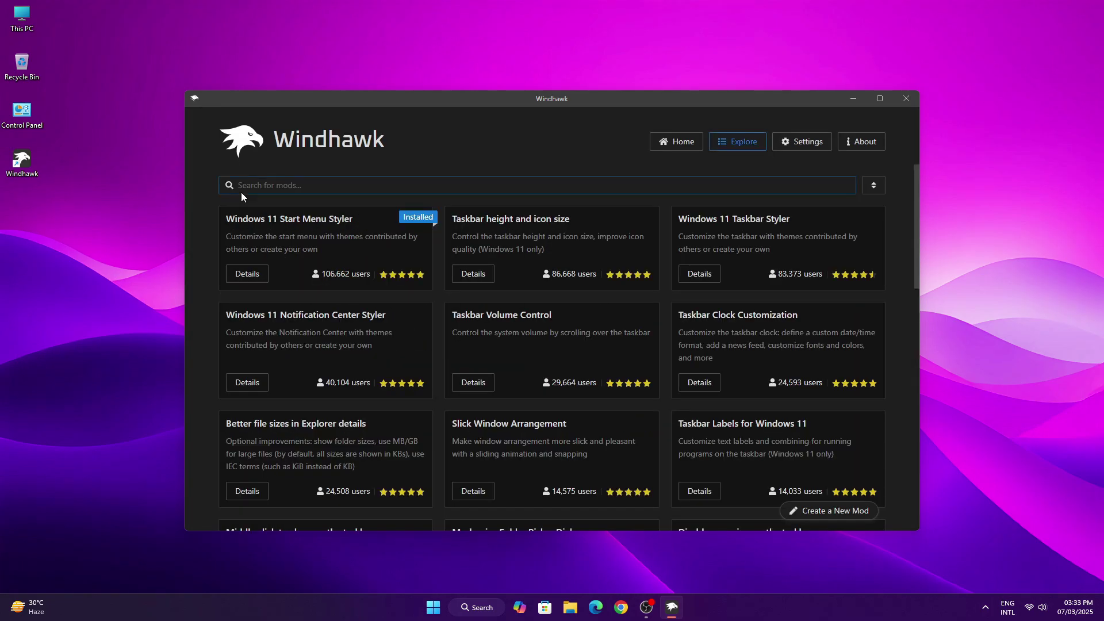
{"action": "left_click", "coordinate": [472, 275]}
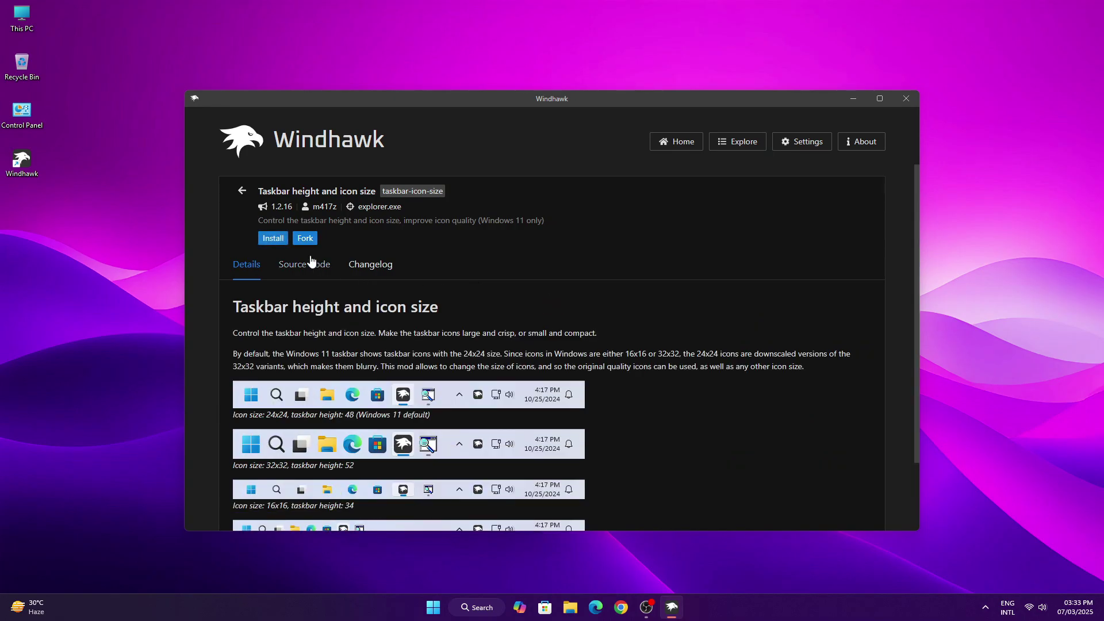
{"action": "left_click", "coordinate": [274, 239]}
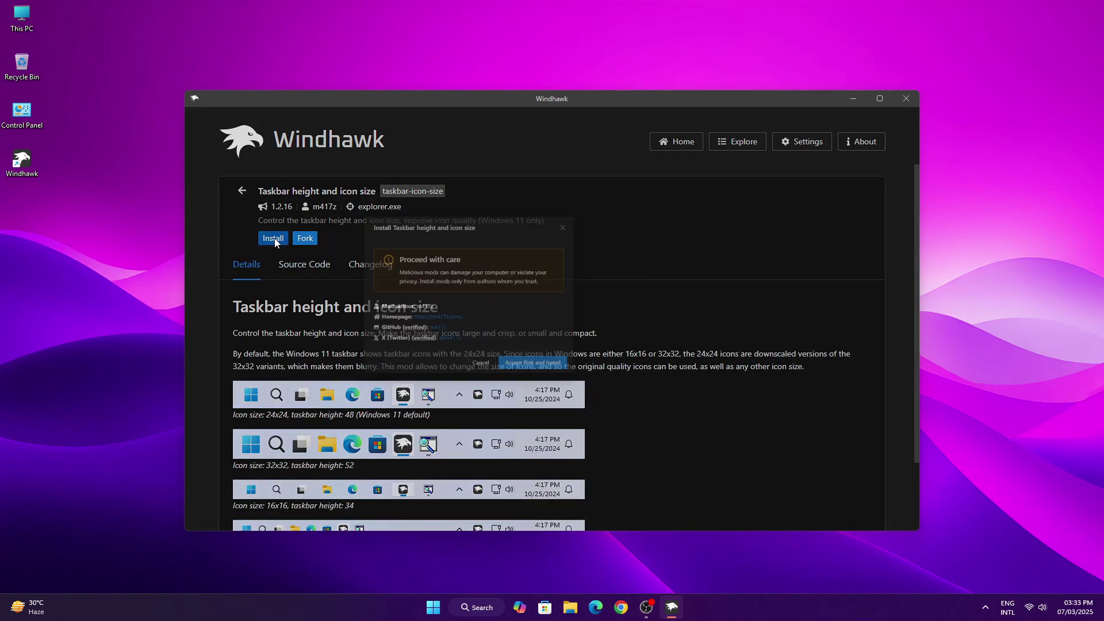
{"action": "left_click", "coordinate": [620, 418]}
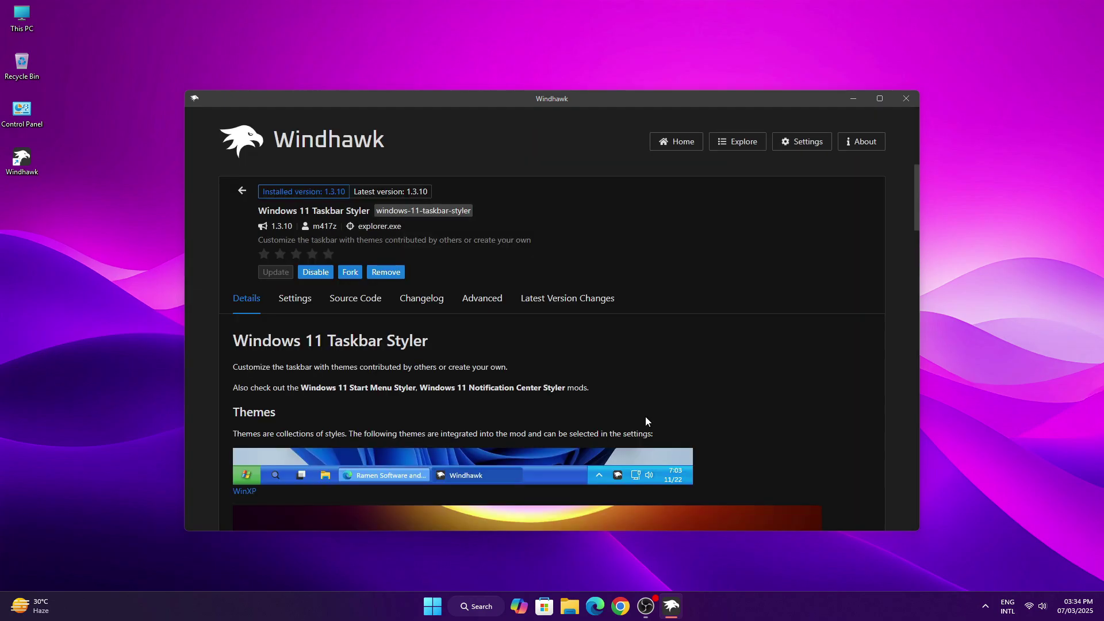
- Clear the existing mod settings text in the advanced options of the Windows 11 Taskbar Styler mod
{"action": "left_click", "coordinate": [481, 298]}
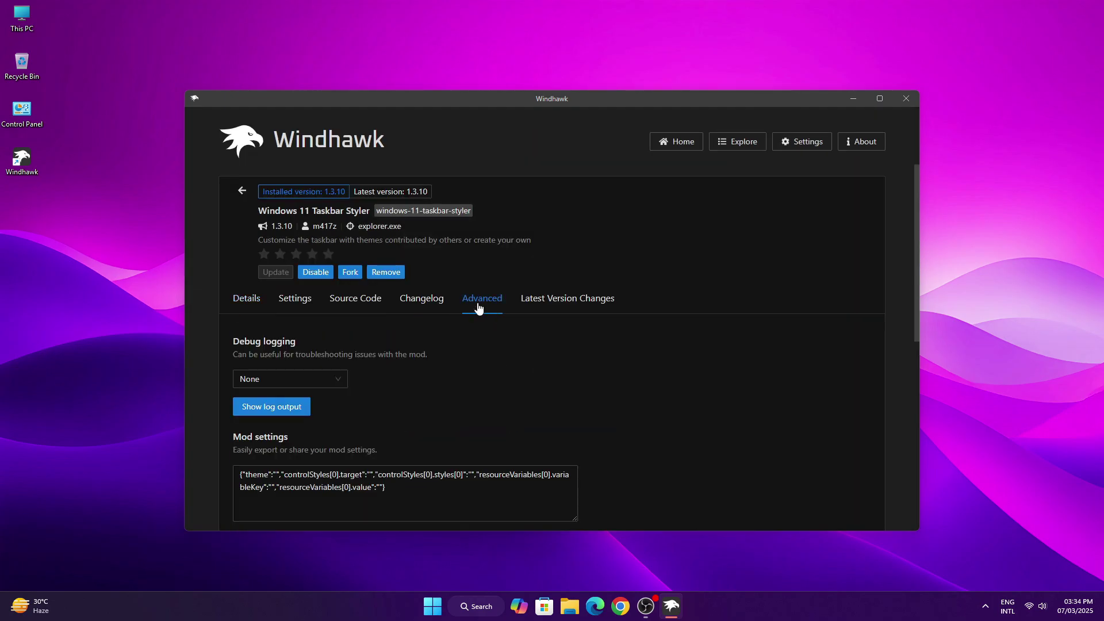
{"action": "scroll", "coordinate": [474, 367], "scroll_direction": "down", "scroll_amount": 2}
{"action": "left_click_drag", "start_coordinate": [434, 382], "coordinate": [227, 359]}
{"action": "key", "text": "BackSpace"}
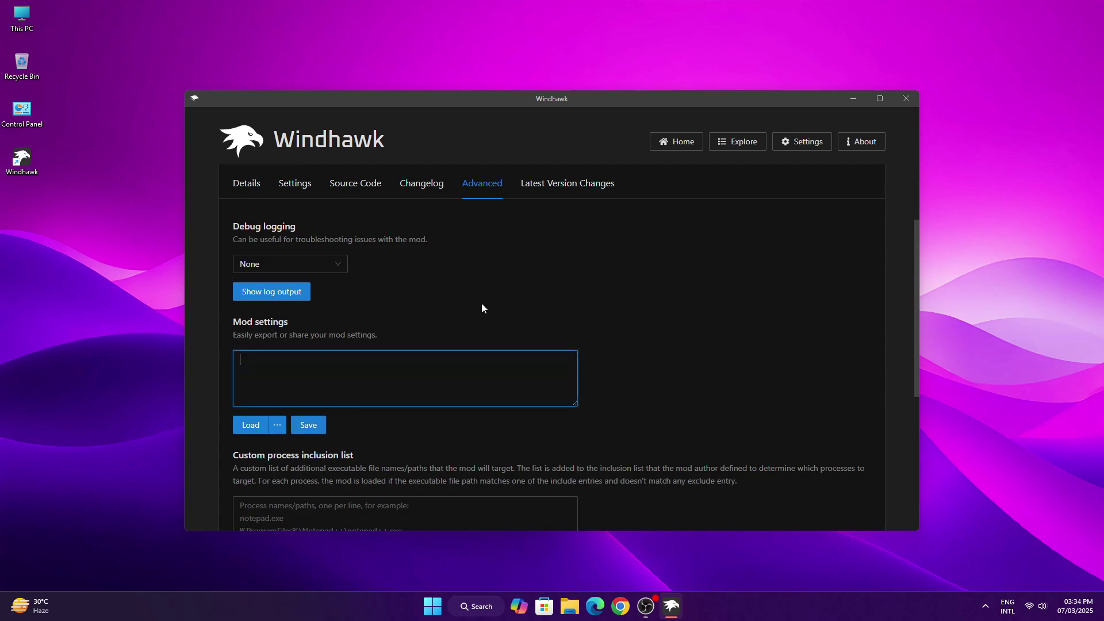
- Minimize Windhawk and extract the Fluent Start Menu archive with WinRAR into a Fluent Start Menu folder on the desktop
{"action": "left_click", "coordinate": [852, 99]}
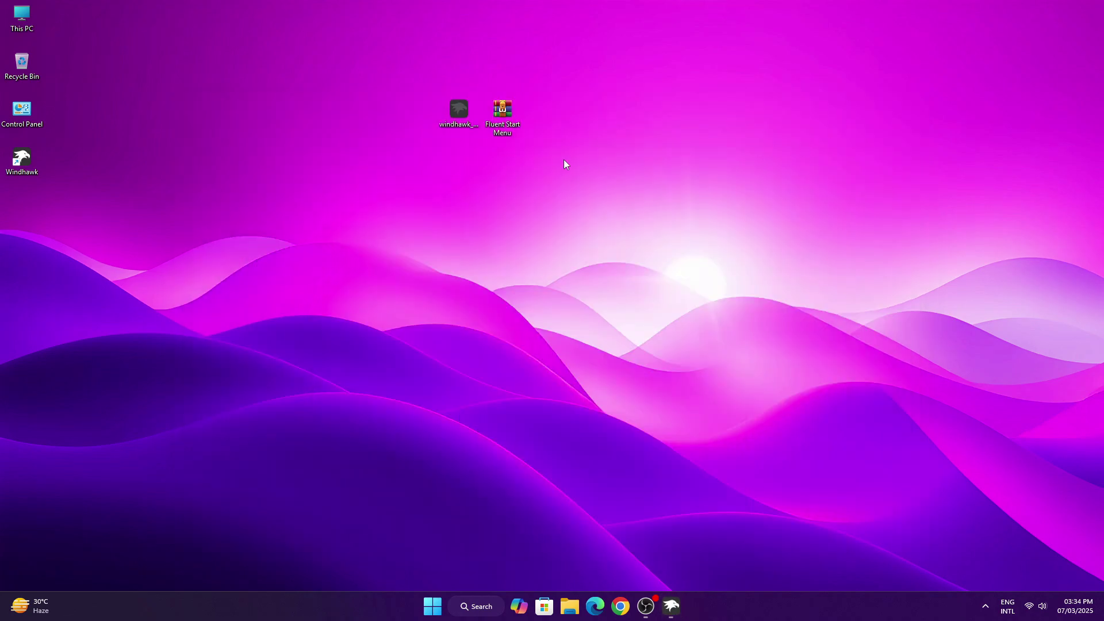
{"action": "right_click", "coordinate": [516, 128]}
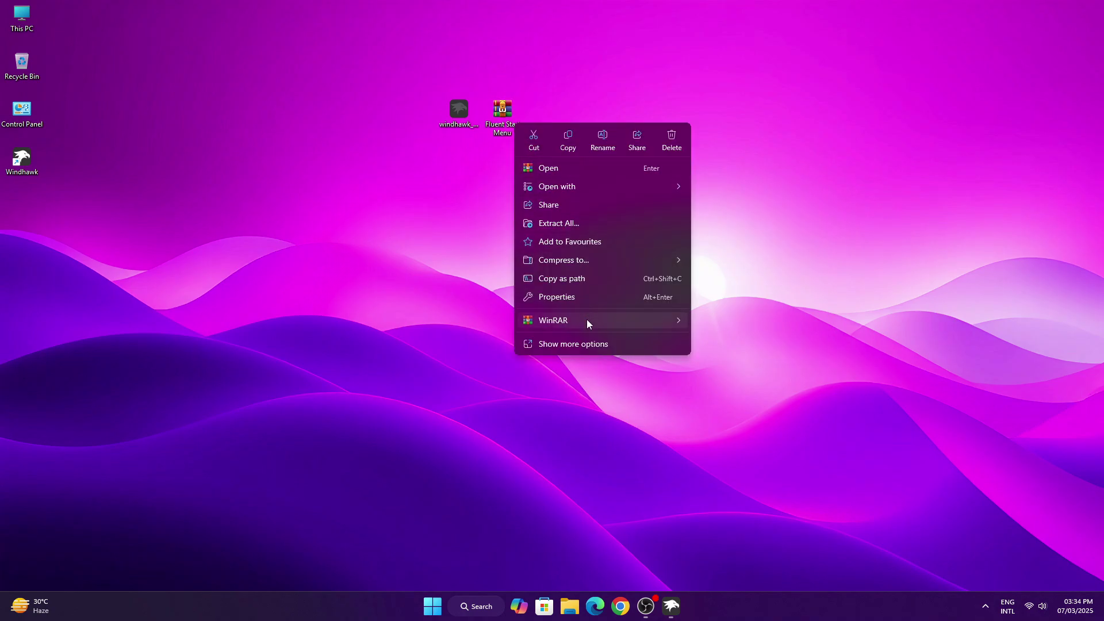
{"action": "mouse_move", "coordinate": [586, 319]}
{"action": "left_click", "coordinate": [727, 342]}
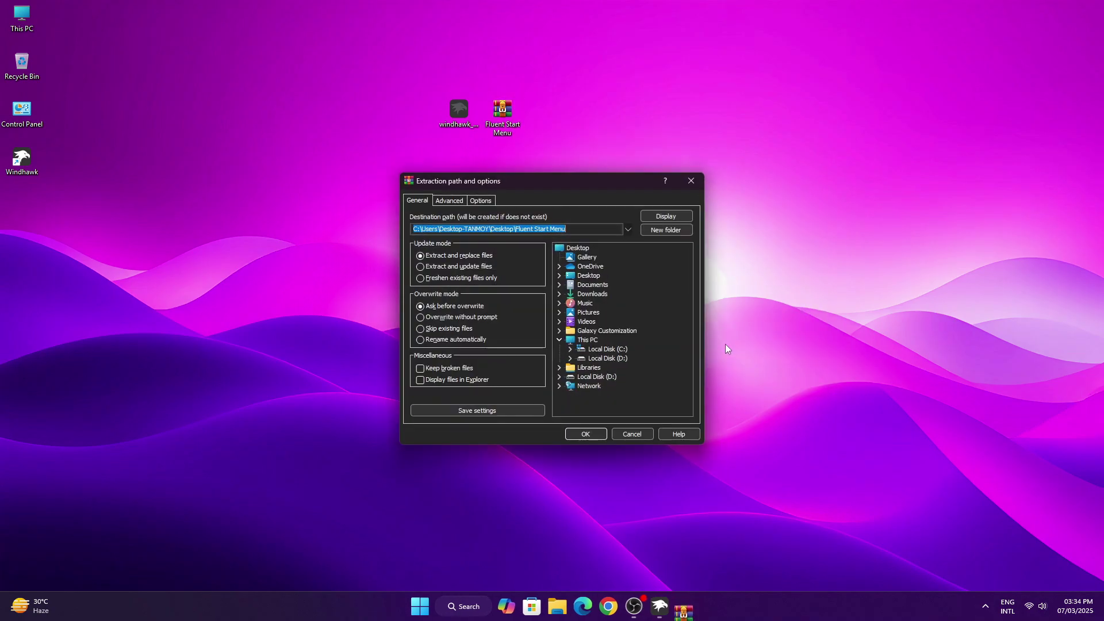
{"action": "left_click", "coordinate": [584, 434]}
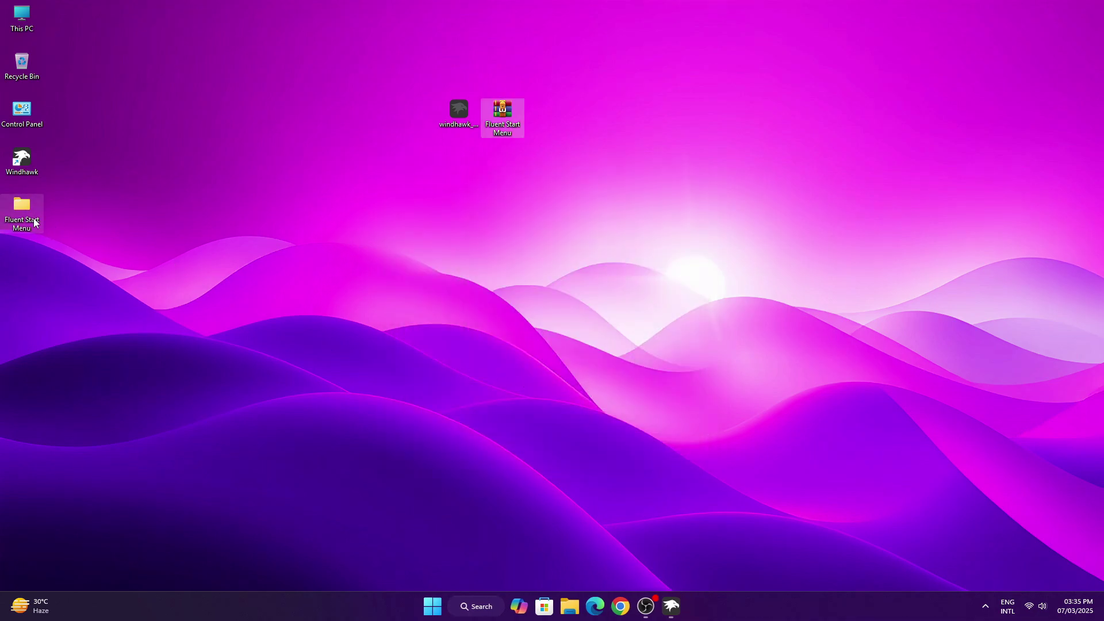
- Open the extracted Fluent Start Menu folder and its subfolder, and open the Taskbar text document in Notepad
{"action": "right_click", "coordinate": [35, 222]}
{"action": "left_click", "coordinate": [68, 265]}
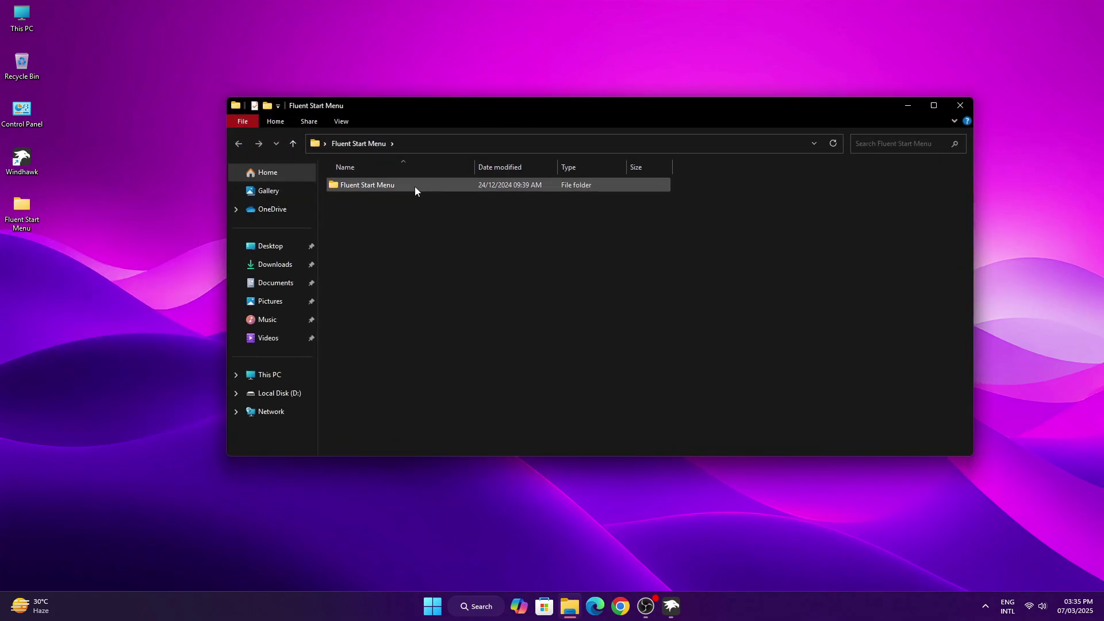
{"action": "right_click", "coordinate": [415, 186]}
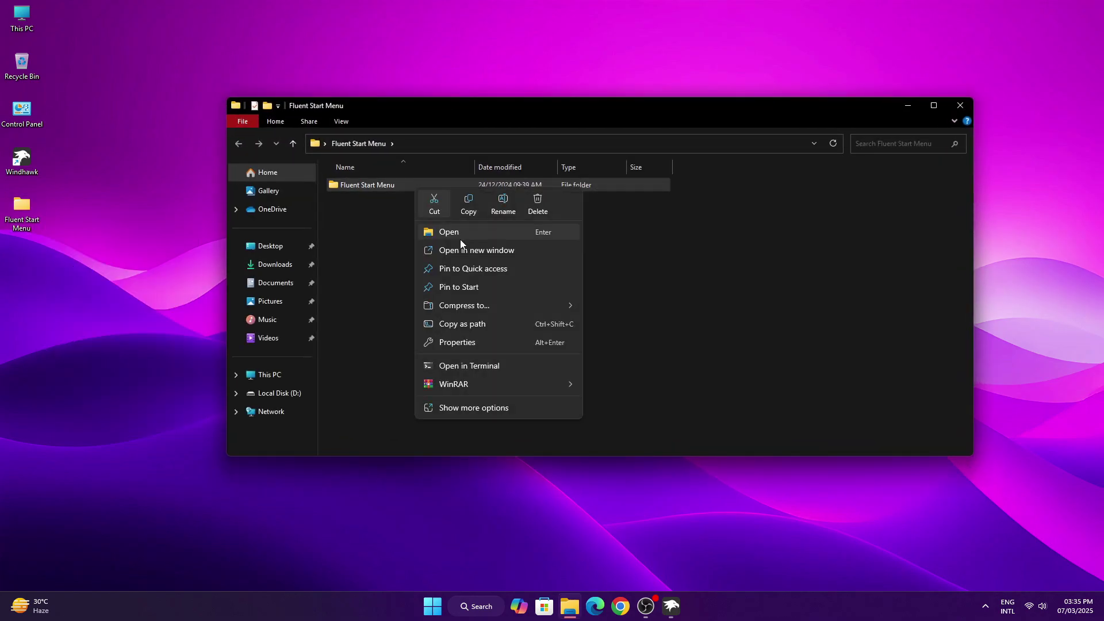
{"action": "left_click", "coordinate": [449, 232]}
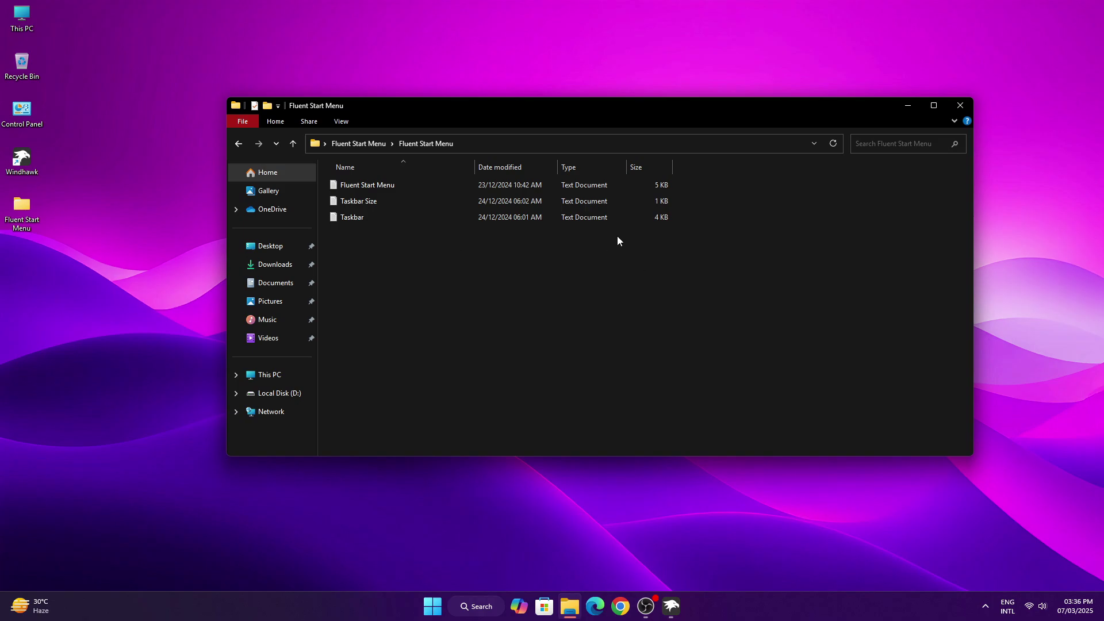
{"action": "right_click", "coordinate": [632, 219]}
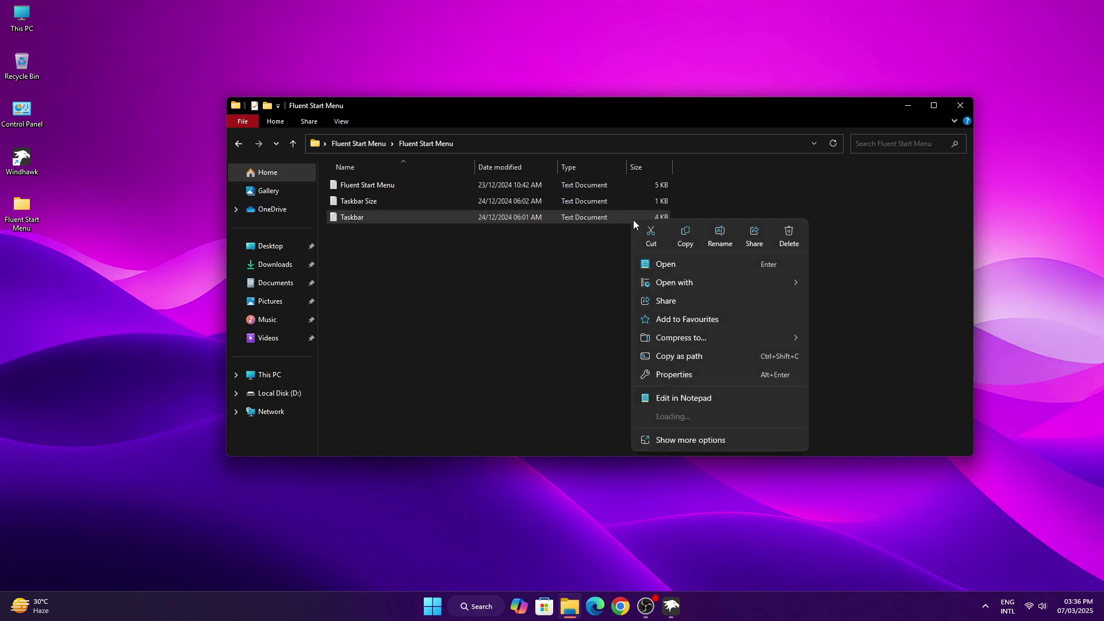
{"action": "left_click", "coordinate": [664, 266]}
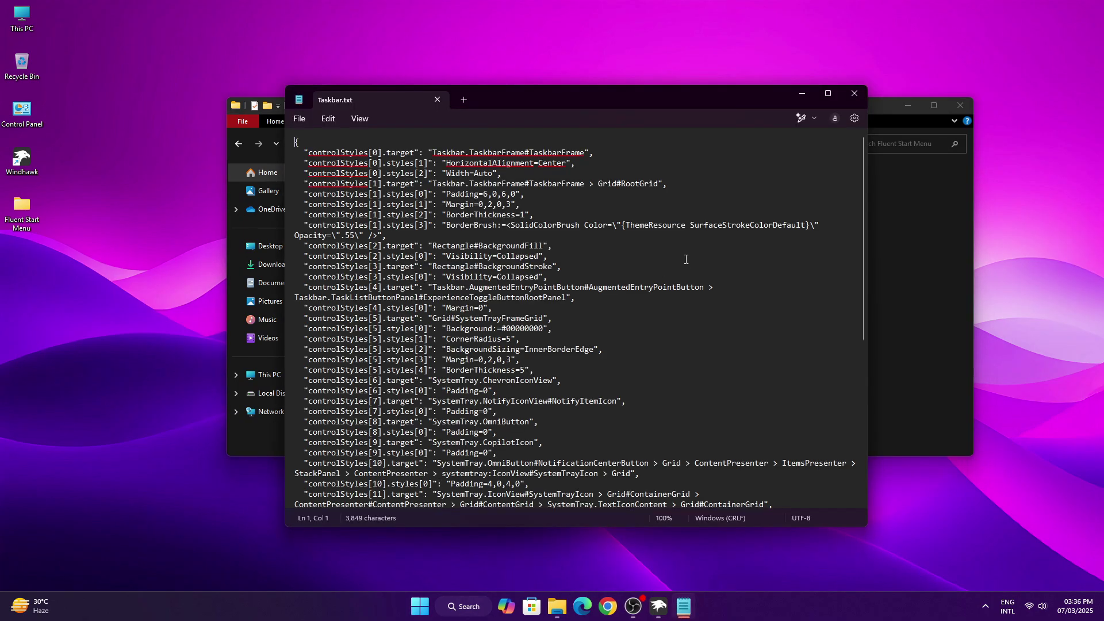
- Copy the entire contents of the Taskbar text document
{"action": "left_click_drag", "start_coordinate": [289, 148], "coordinate": [506, 526]}
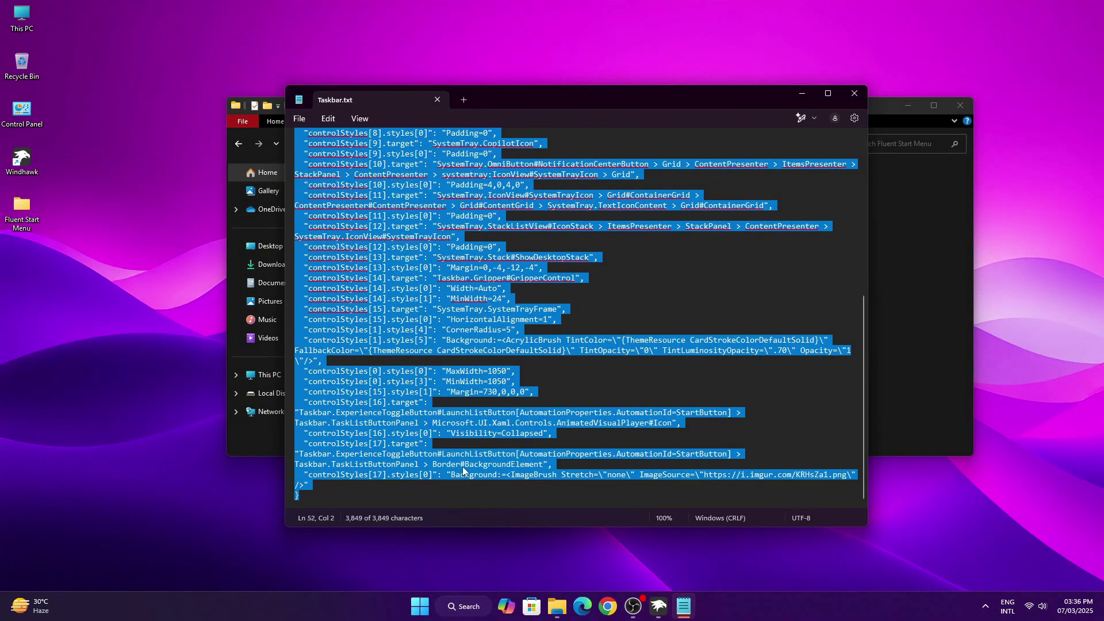
{"action": "right_click", "coordinate": [399, 358]}
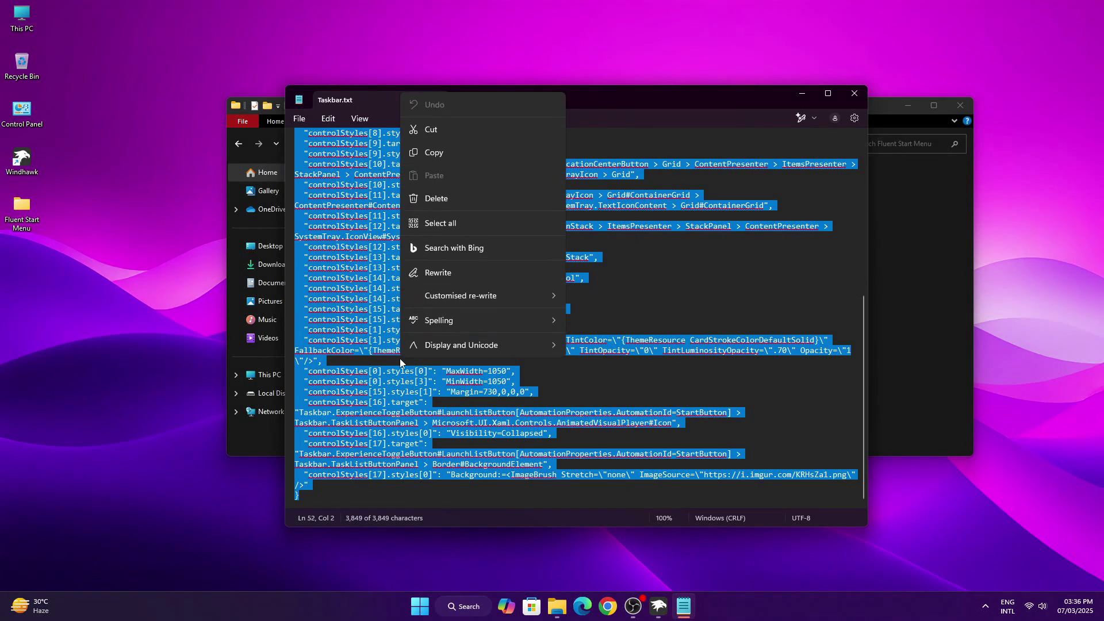
{"action": "left_click", "coordinate": [419, 152]}
- Switch to Windhawk, paste the copied text into the Windows 11 Taskbar Styler mod settings, and save them
{"action": "left_click", "coordinate": [659, 605]}
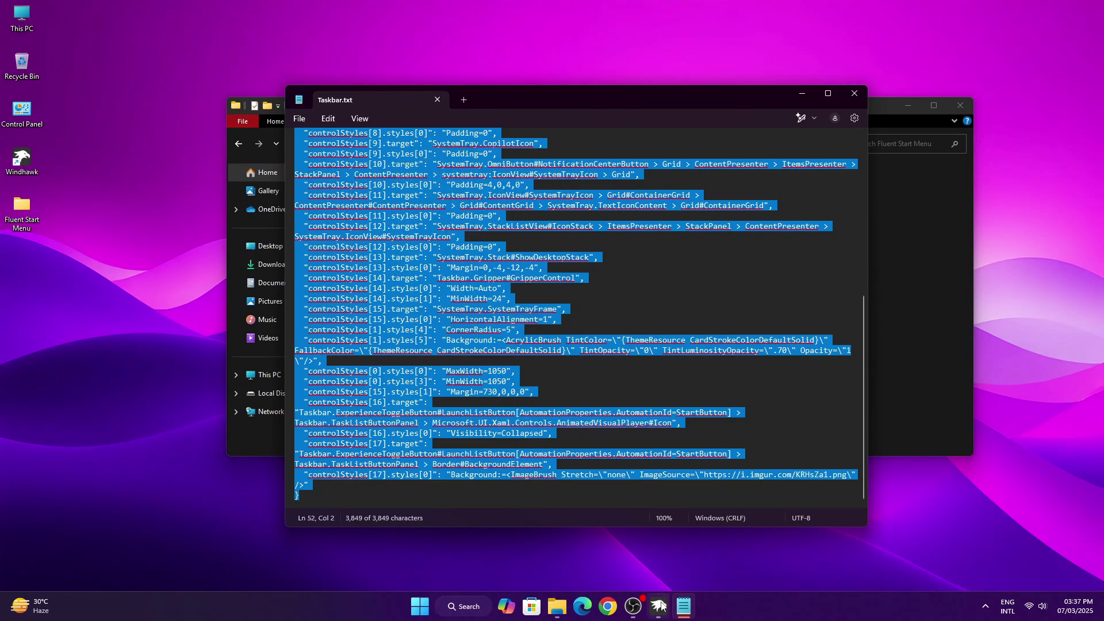
{"action": "left_click", "coordinate": [414, 499]}
{"action": "right_click", "coordinate": [414, 500]}
{"action": "left_click", "coordinate": [430, 464]}
{"action": "scroll", "coordinate": [330, 460], "scroll_direction": "down", "scroll_amount": 2}
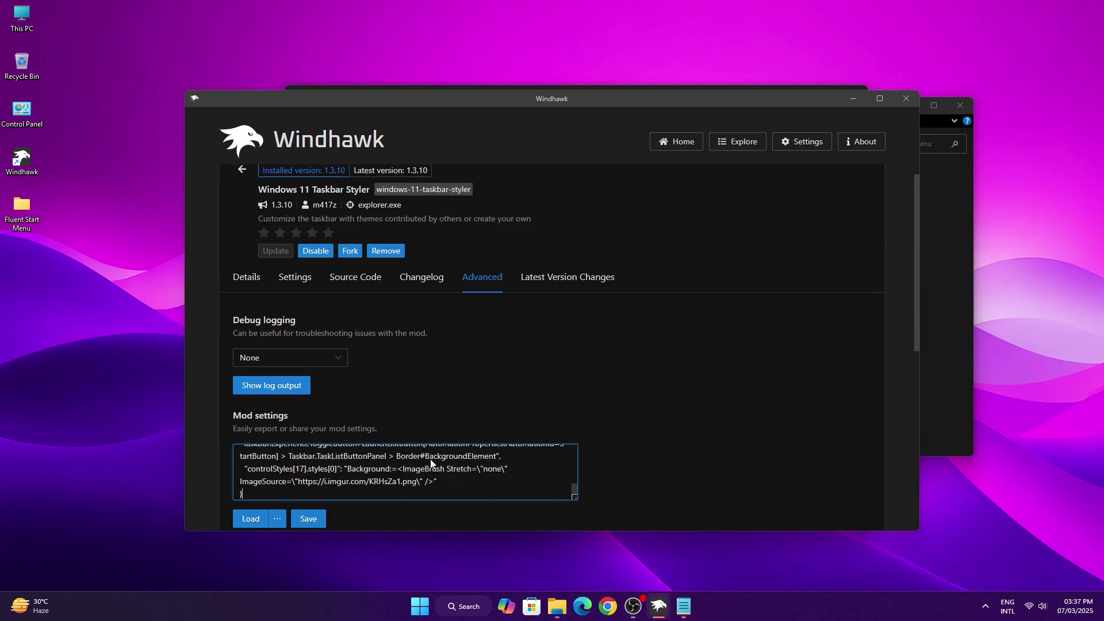
{"action": "left_click", "coordinate": [311, 426]}
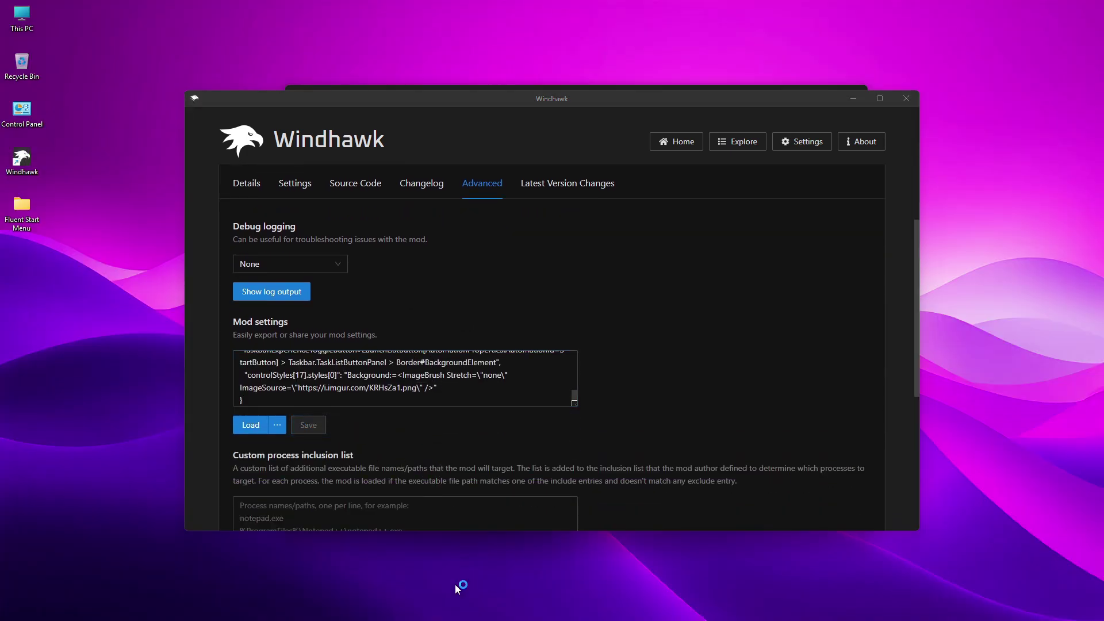
- Minimize Windhawk, close the Taskbar document, and open the Taskbar Size text document from the Fluent Start Menu folder
{"action": "left_click", "coordinate": [853, 105]}
{"action": "left_click", "coordinate": [858, 95]}
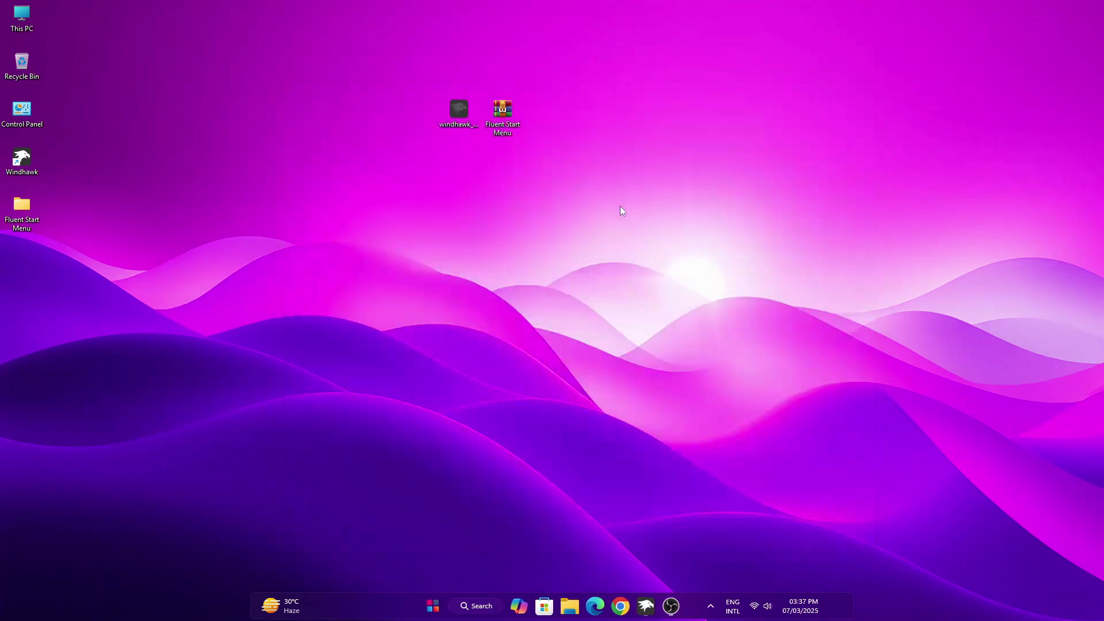
{"action": "double_click", "coordinate": [28, 224]}
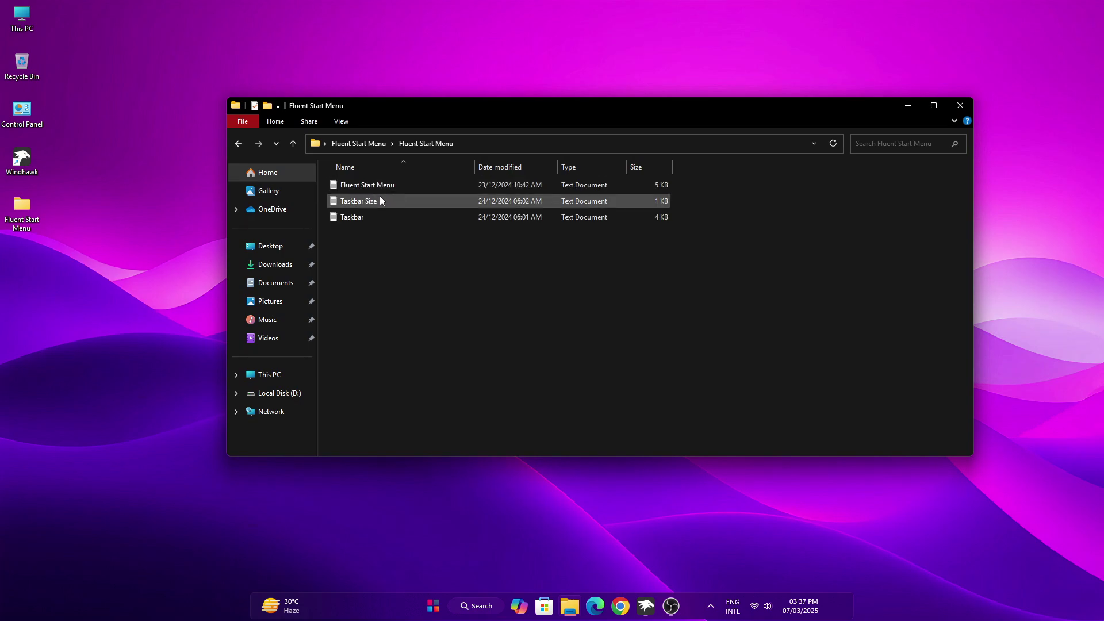
{"action": "left_click", "coordinate": [393, 202]}
{"action": "right_click", "coordinate": [394, 201]}
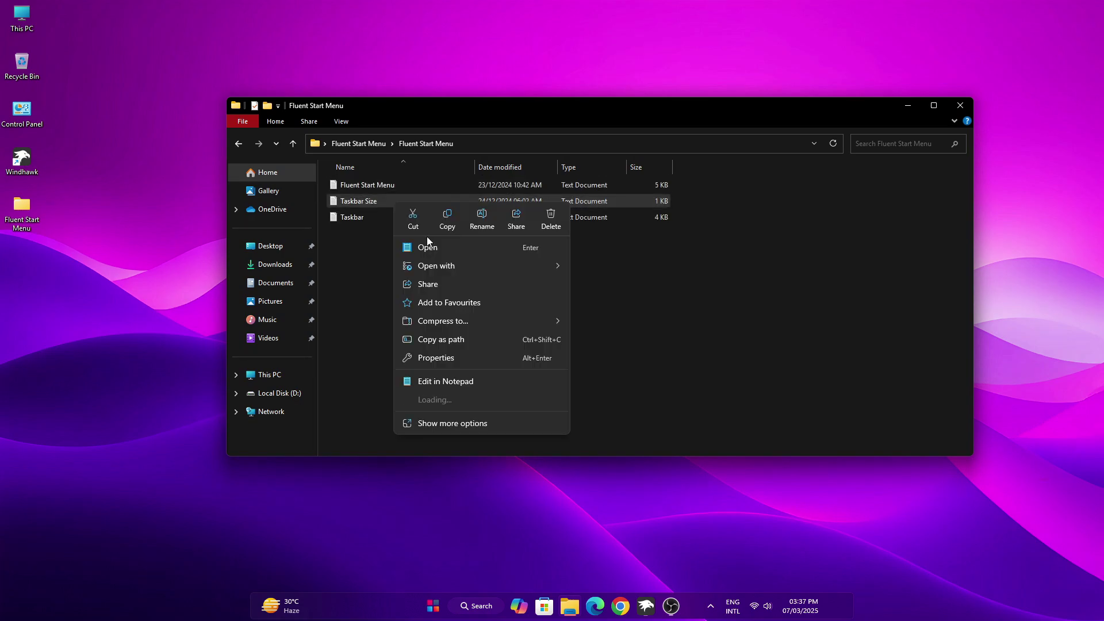
{"action": "left_click", "coordinate": [430, 248]}
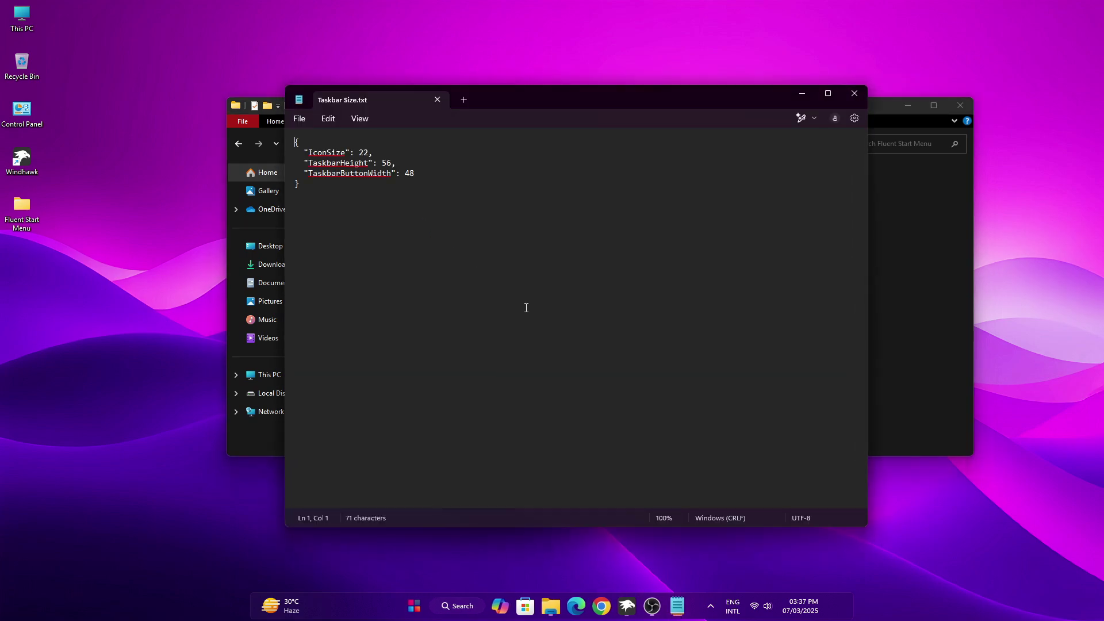
- Copy the entire contents of the Taskbar Size document and close Notepad
{"action": "key", "text": "ctrl+a"}
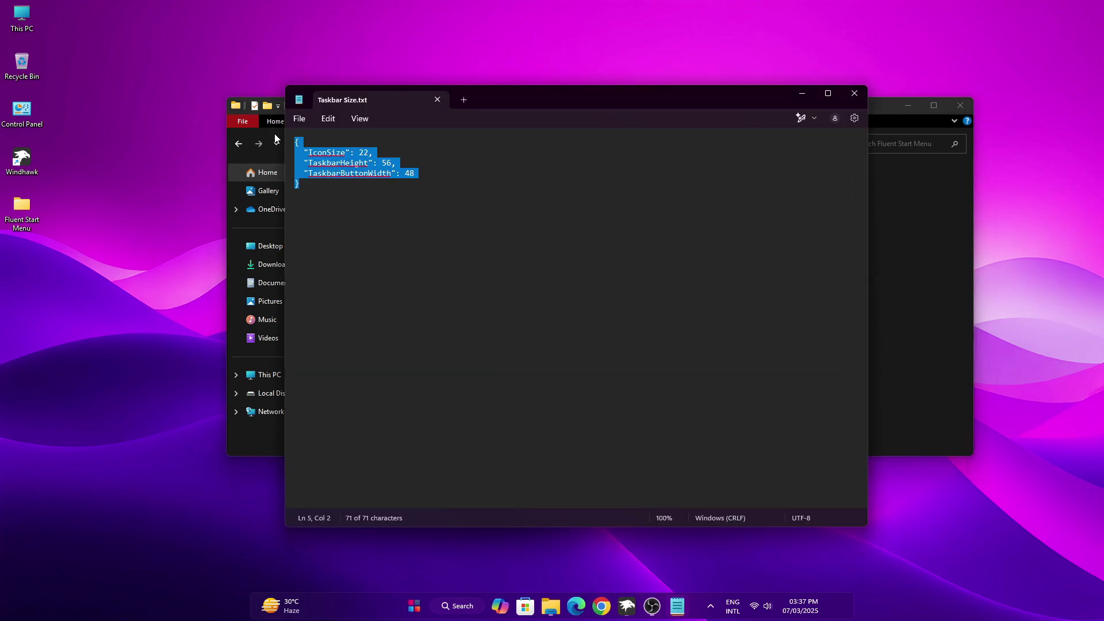
{"action": "right_click", "coordinate": [315, 167]}
{"action": "left_click", "coordinate": [360, 227]}
{"action": "left_click", "coordinate": [854, 93]}
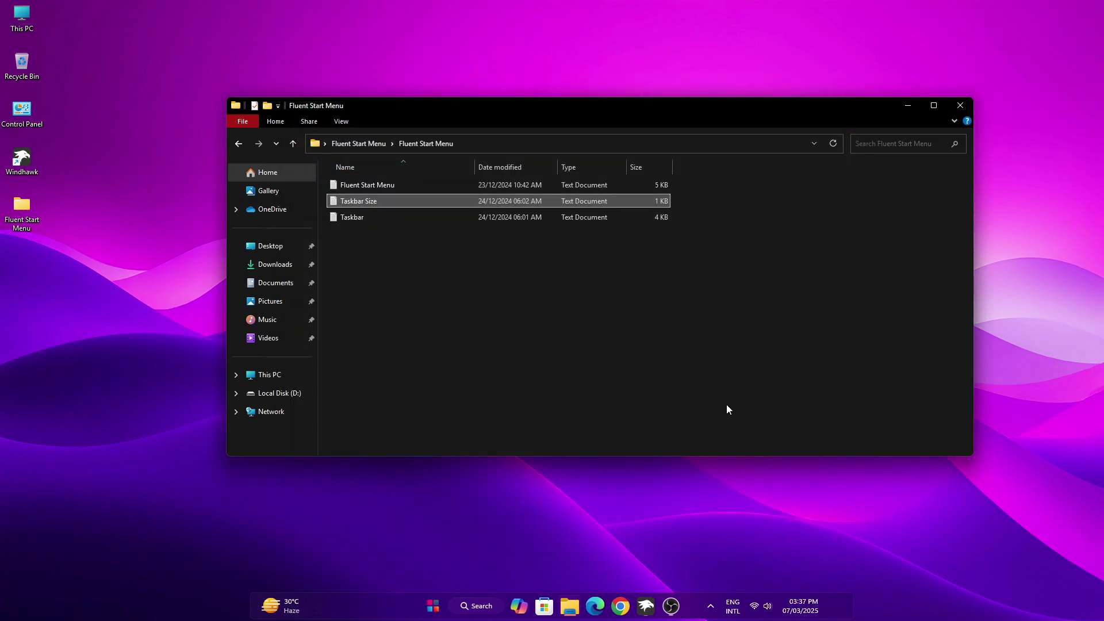
- Switch to Windhawk and open the advanced options of the Taskbar height and icon size mod
{"action": "left_click", "coordinate": [646, 606]}
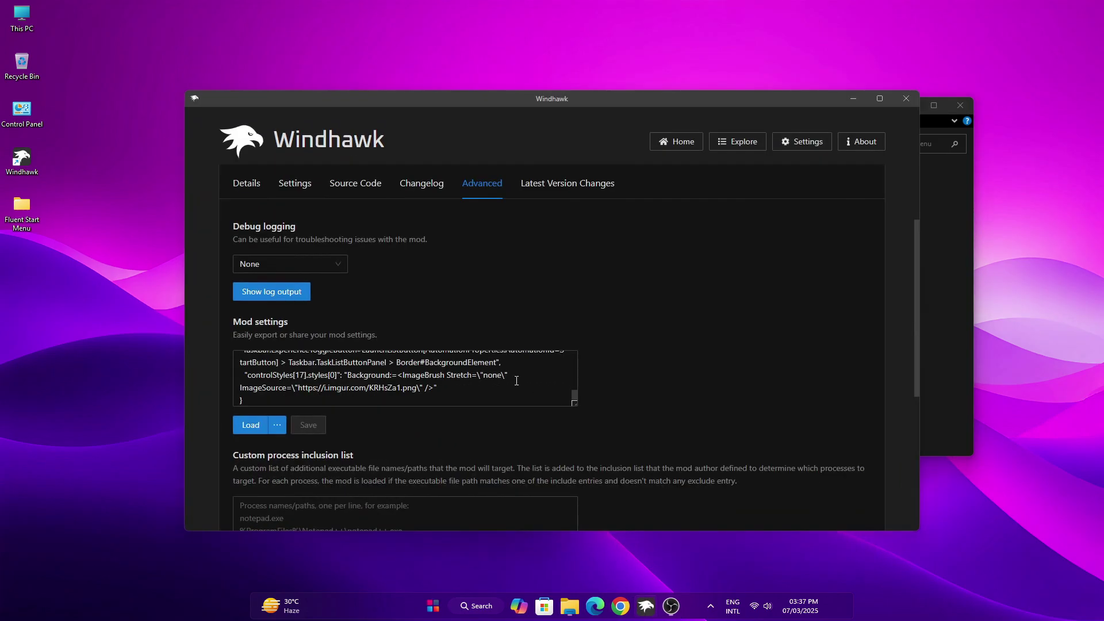
{"action": "scroll", "coordinate": [269, 188], "scroll_direction": "up", "scroll_amount": 3}
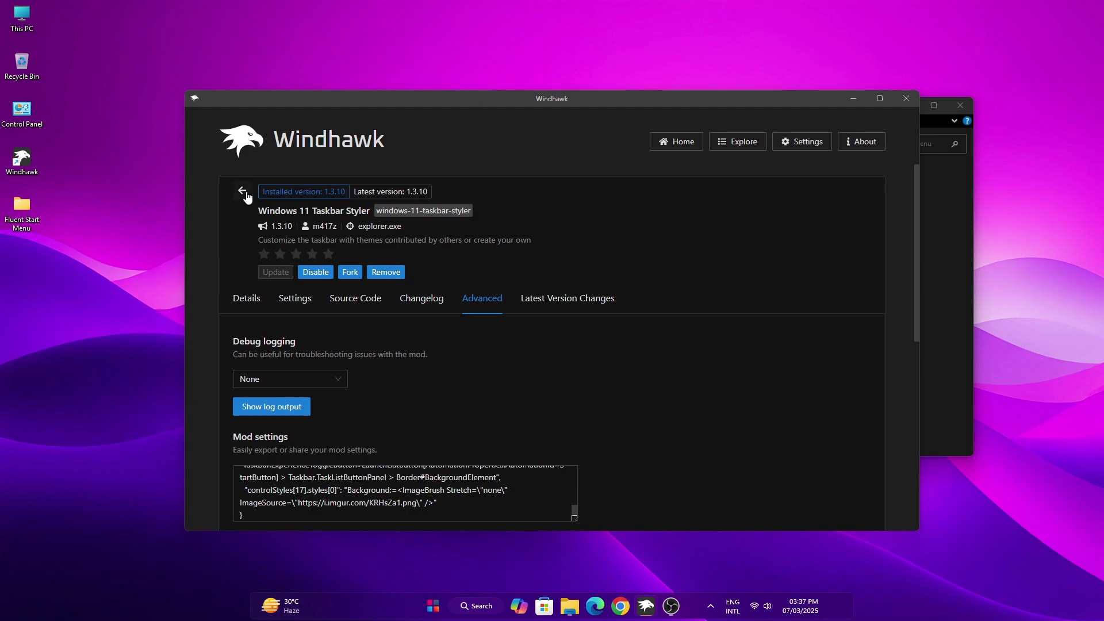
{"action": "left_click", "coordinate": [240, 189]}
{"action": "left_click", "coordinate": [472, 274]}
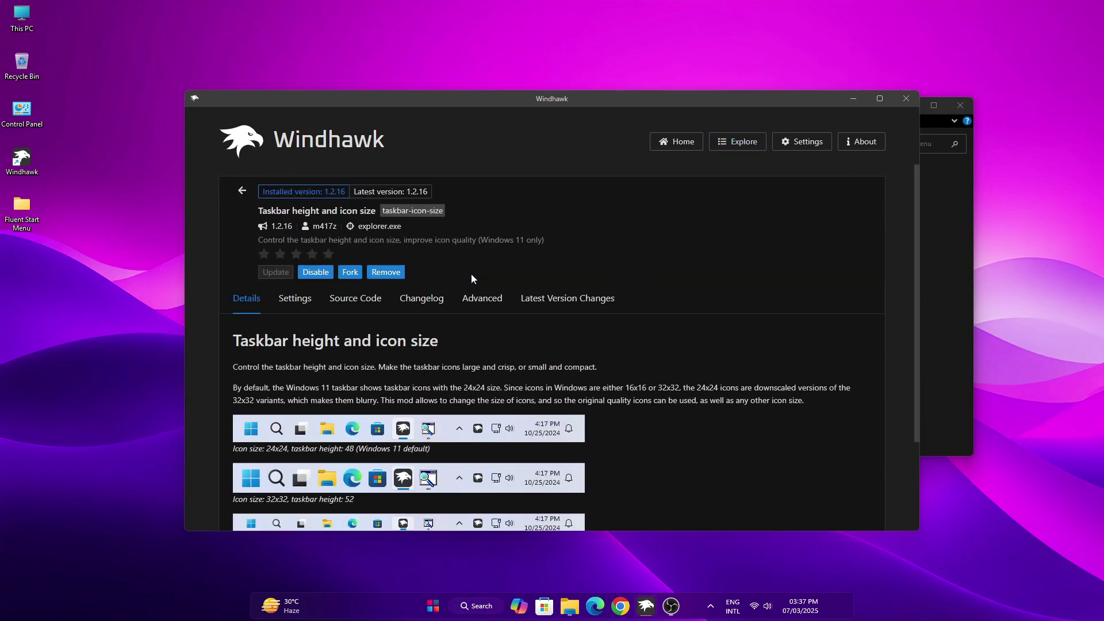
{"action": "left_click", "coordinate": [486, 298]}
- Replace the Taskbar height and icon size mod settings with the copied Taskbar Size text and save them
{"action": "scroll", "coordinate": [485, 288], "scroll_direction": "down", "scroll_amount": 3}
{"action": "left_click_drag", "start_coordinate": [465, 249], "coordinate": [233, 228]}
{"action": "right_click", "coordinate": [277, 247]}
{"action": "left_click", "coordinate": [292, 292]}
{"action": "left_click", "coordinate": [304, 310]}
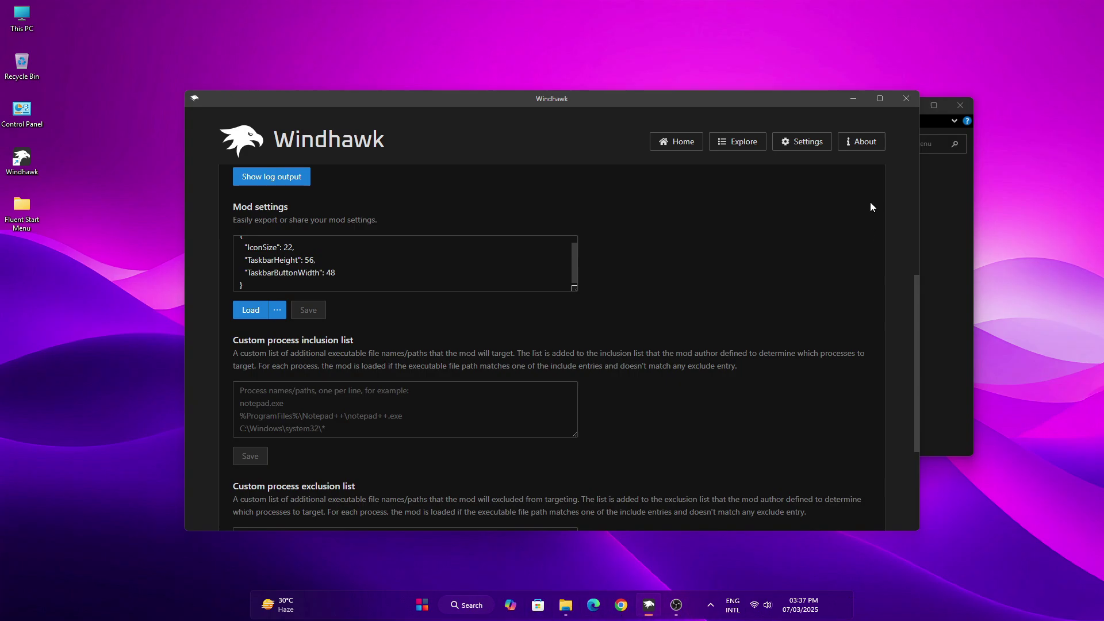
- Return to the mod list, open the Windows 11 Start Menu Styler mod's advanced options, and select its existing mod settings text
{"action": "scroll", "coordinate": [247, 201], "scroll_direction": "up", "scroll_amount": 4}
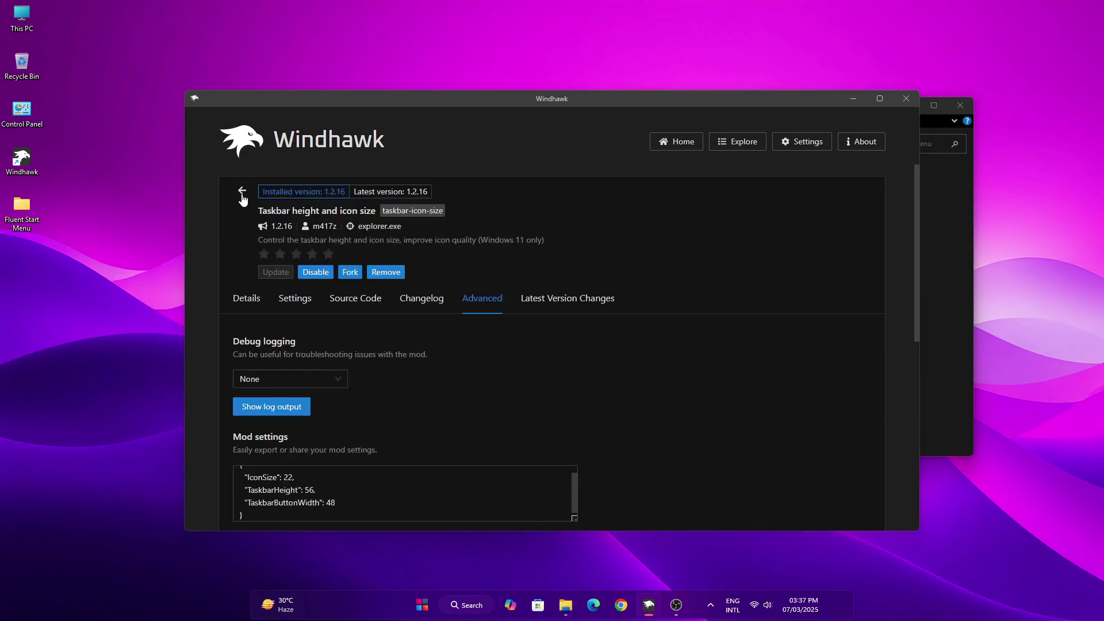
{"action": "left_click", "coordinate": [241, 191]}
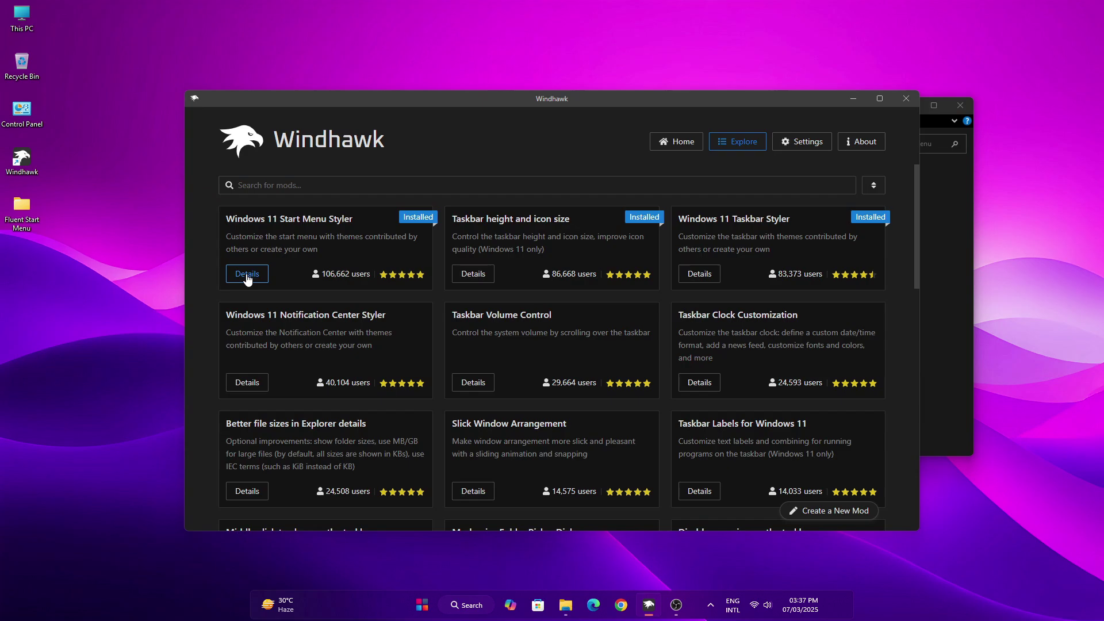
{"action": "left_click", "coordinate": [247, 275]}
{"action": "left_click", "coordinate": [482, 299]}
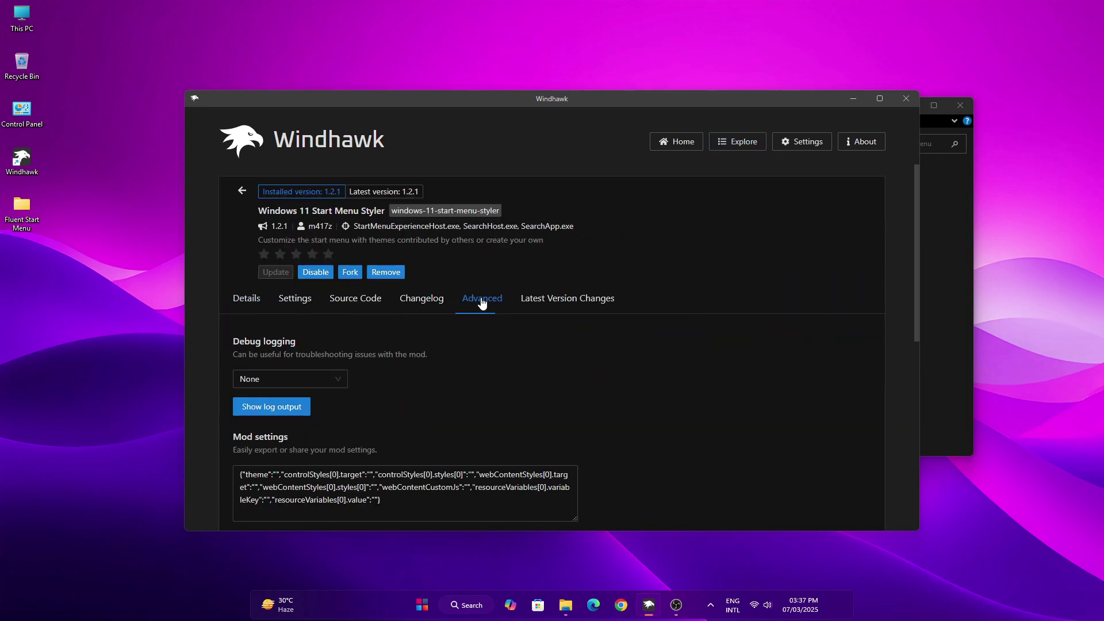
{"action": "scroll", "coordinate": [482, 303], "scroll_direction": "down", "scroll_amount": 5}
{"action": "scroll", "coordinate": [482, 303], "scroll_direction": "up", "scroll_amount": 2}
{"action": "left_click_drag", "start_coordinate": [420, 322], "coordinate": [242, 290]}
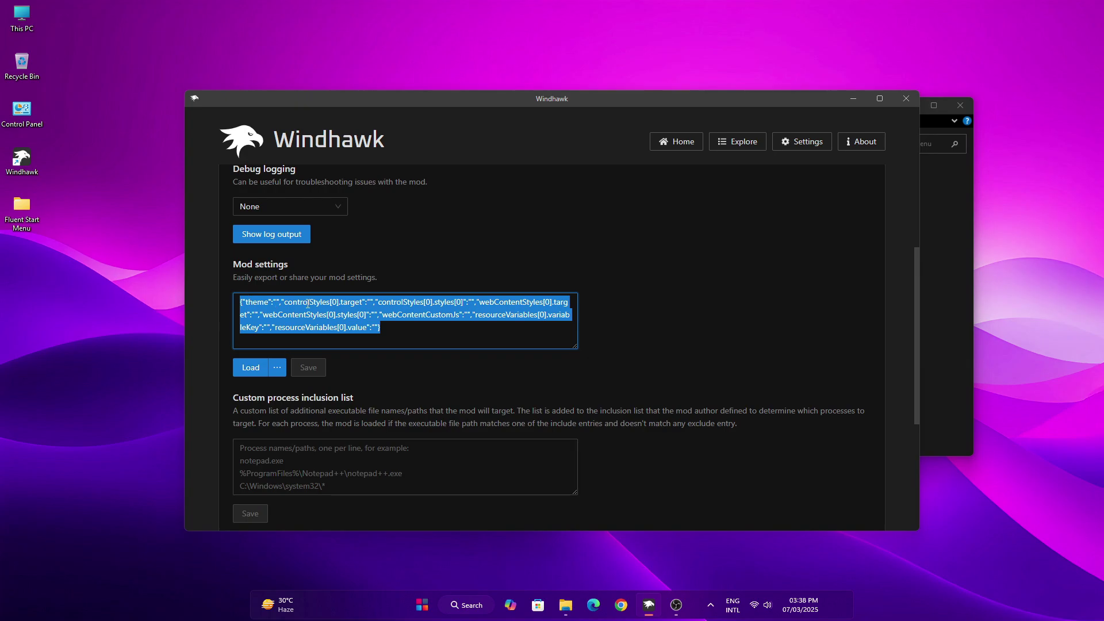
- Minimize Windhawk, open the Fluent Start Menu text document, copy its entire contents, and close Notepad
{"action": "left_click", "coordinate": [846, 100]}
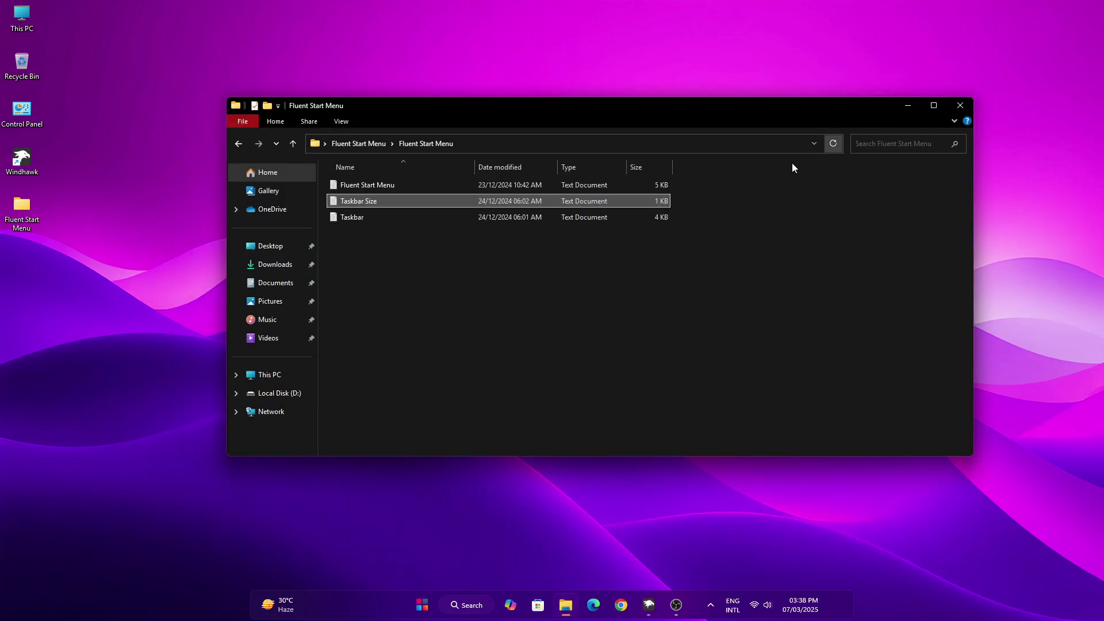
{"action": "right_click", "coordinate": [498, 182]}
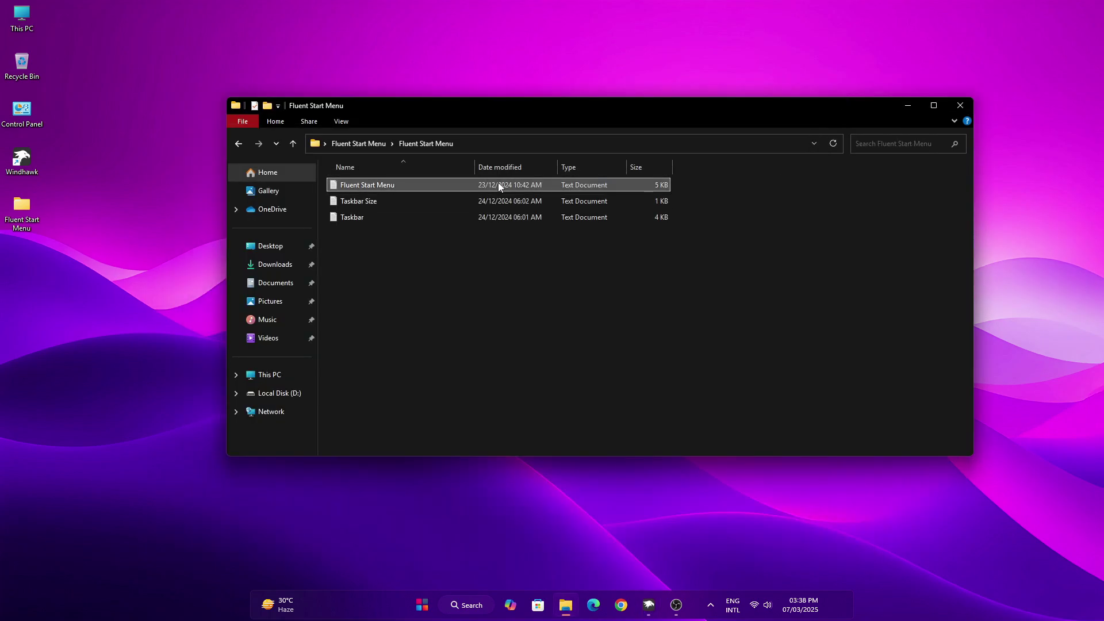
{"action": "left_click", "coordinate": [522, 227]}
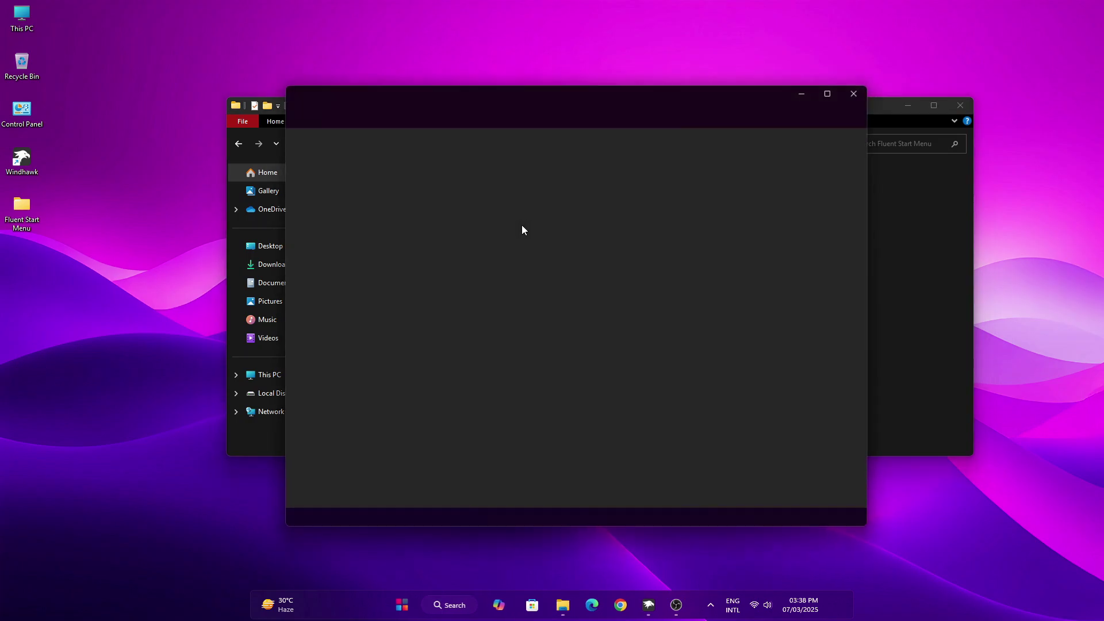
{"action": "left_click_drag", "start_coordinate": [294, 142], "coordinate": [439, 551]}
{"action": "right_click", "coordinate": [417, 422]}
{"action": "left_click", "coordinate": [452, 217]}
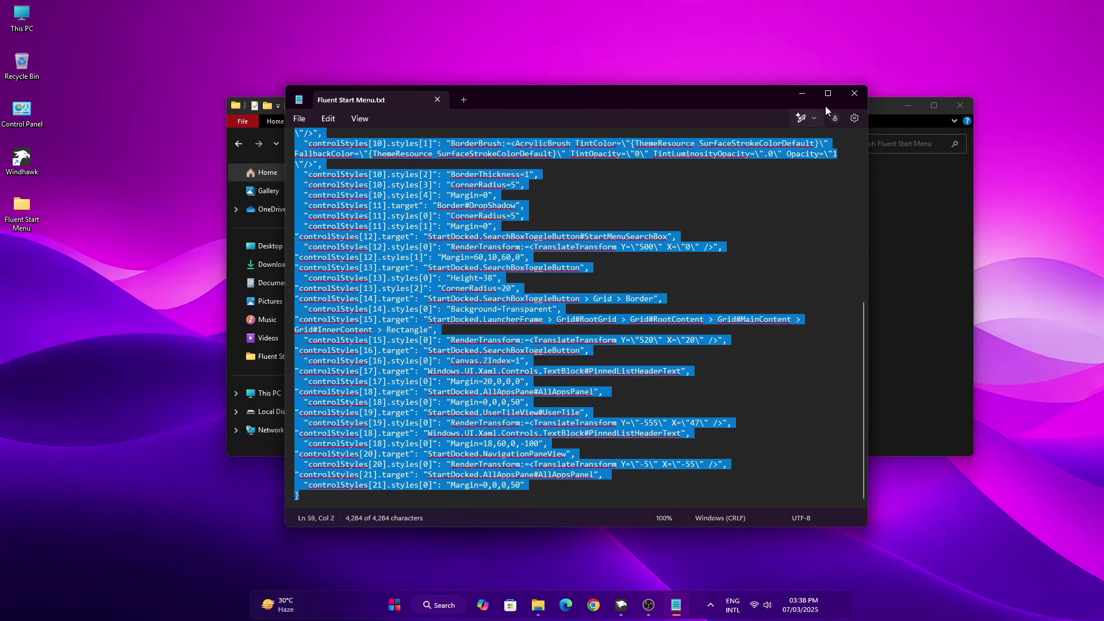
{"action": "left_click", "coordinate": [853, 94]}
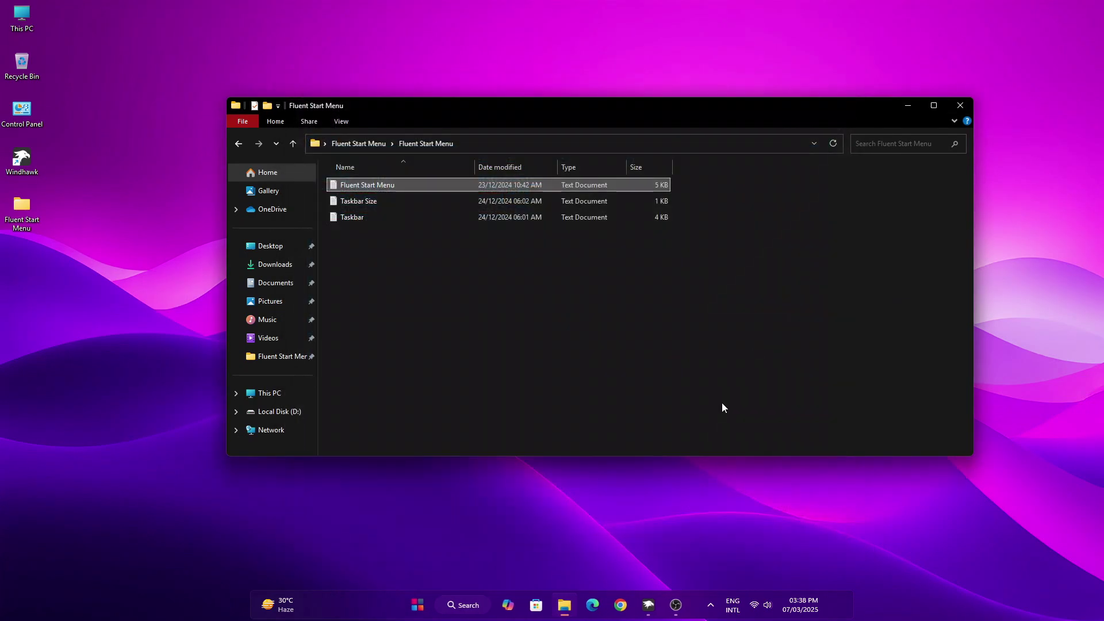
- Replace the Start Menu Styler mod settings in Windhawk with the copied text, save them, and close Windhawk and the folder window
{"action": "left_click", "coordinate": [652, 605]}
{"action": "triple_click", "coordinate": [345, 322]}
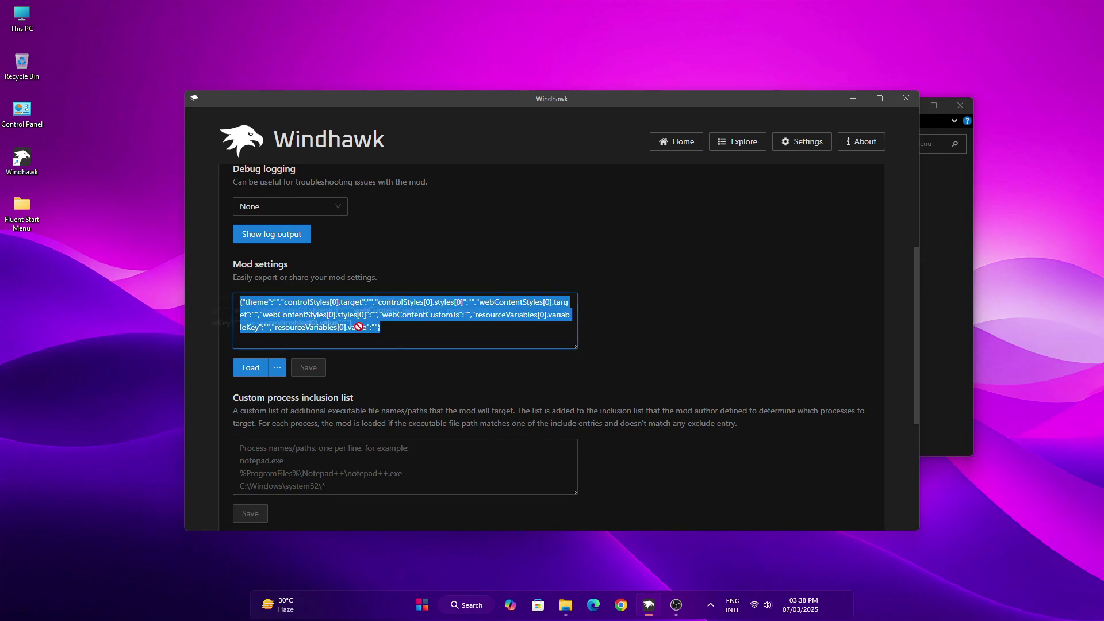
{"action": "right_click", "coordinate": [288, 320]}
{"action": "left_click", "coordinate": [295, 360]}
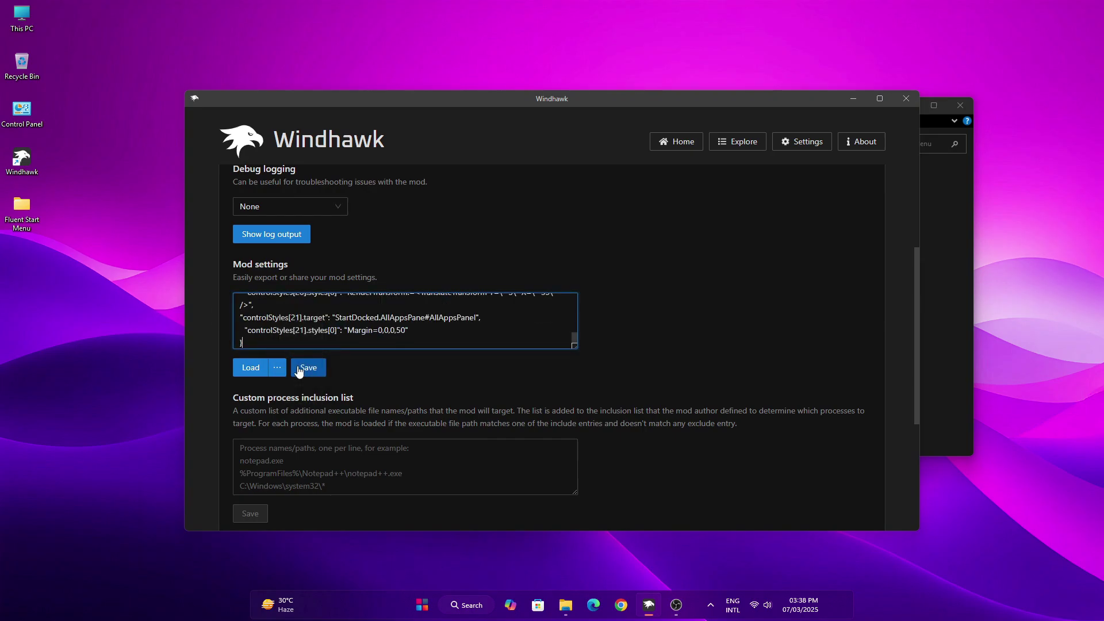
{"action": "left_click", "coordinate": [298, 369]}
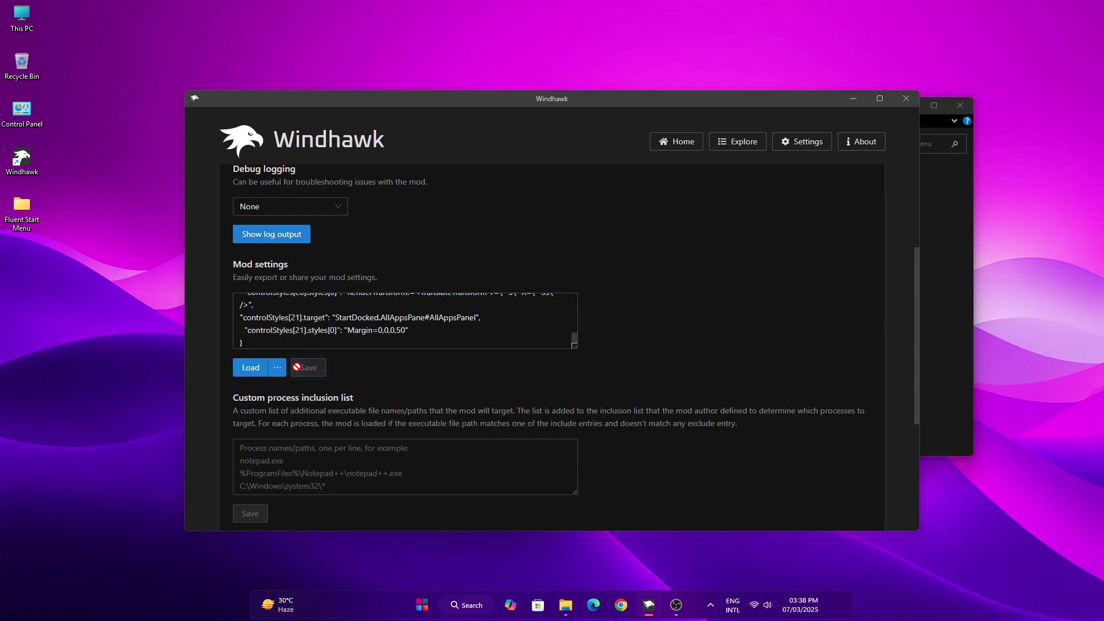
{"action": "left_click", "coordinate": [902, 101]}
{"action": "left_click", "coordinate": [952, 98]}
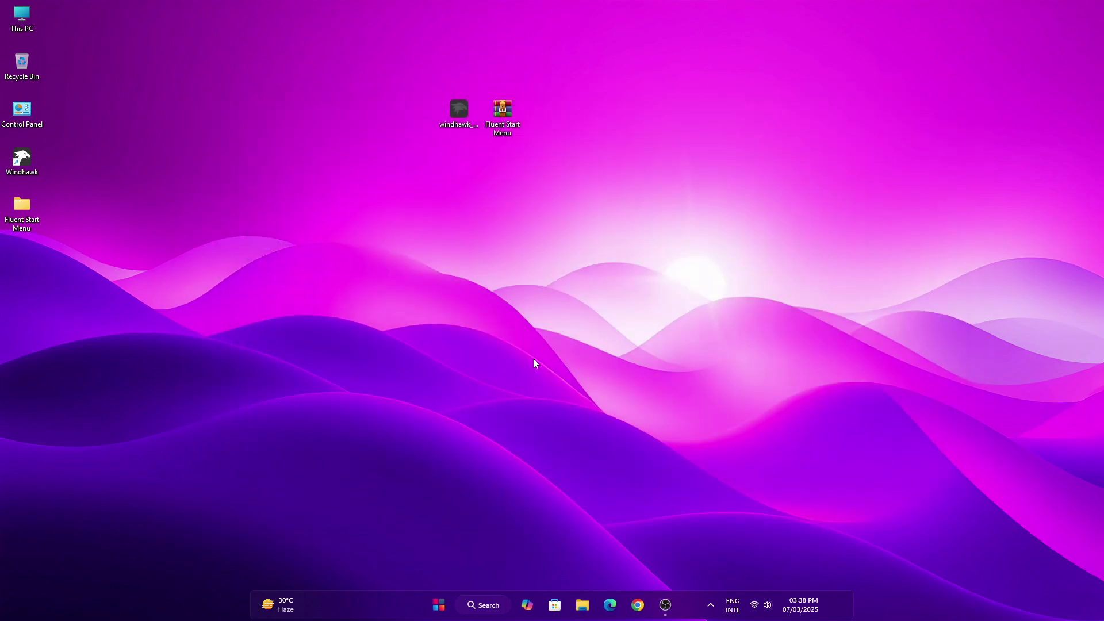
- Open the Start settings from the Start menu, maximize the Settings window, and open the Folders page
{"action": "left_click", "coordinate": [438, 605]}
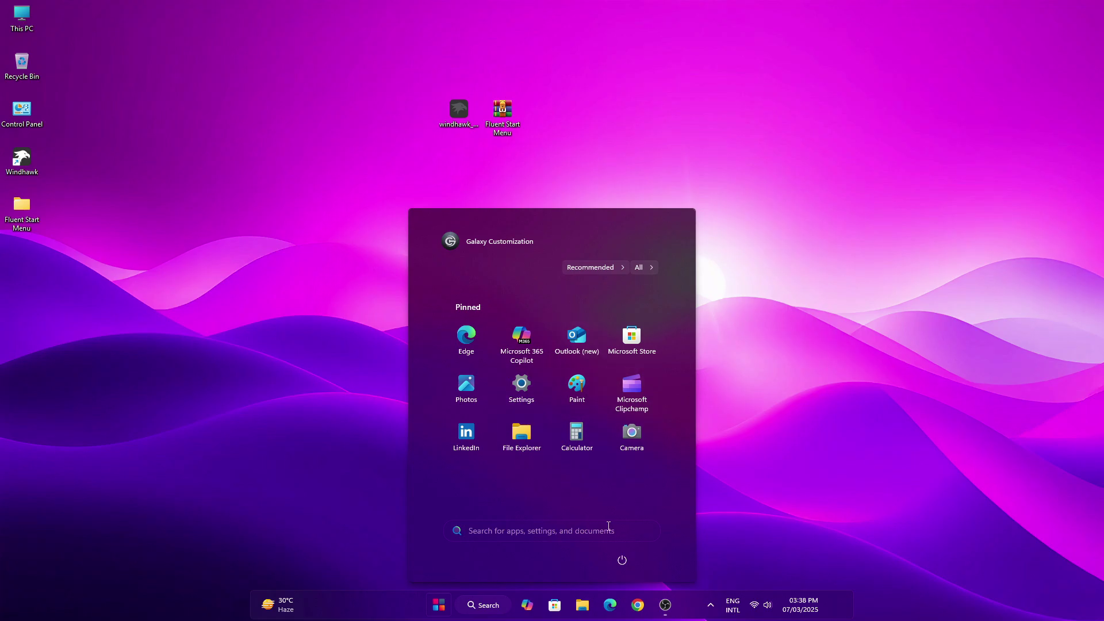
{"action": "right_click", "coordinate": [550, 484]}
{"action": "left_click", "coordinate": [566, 486]}
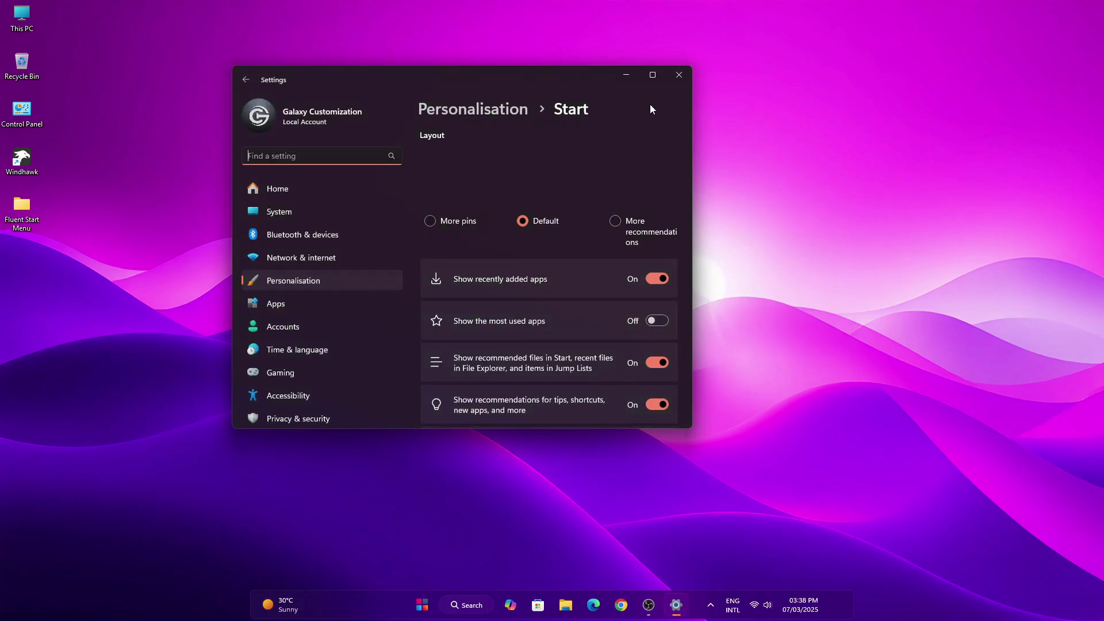
{"action": "left_click", "coordinate": [652, 75]}
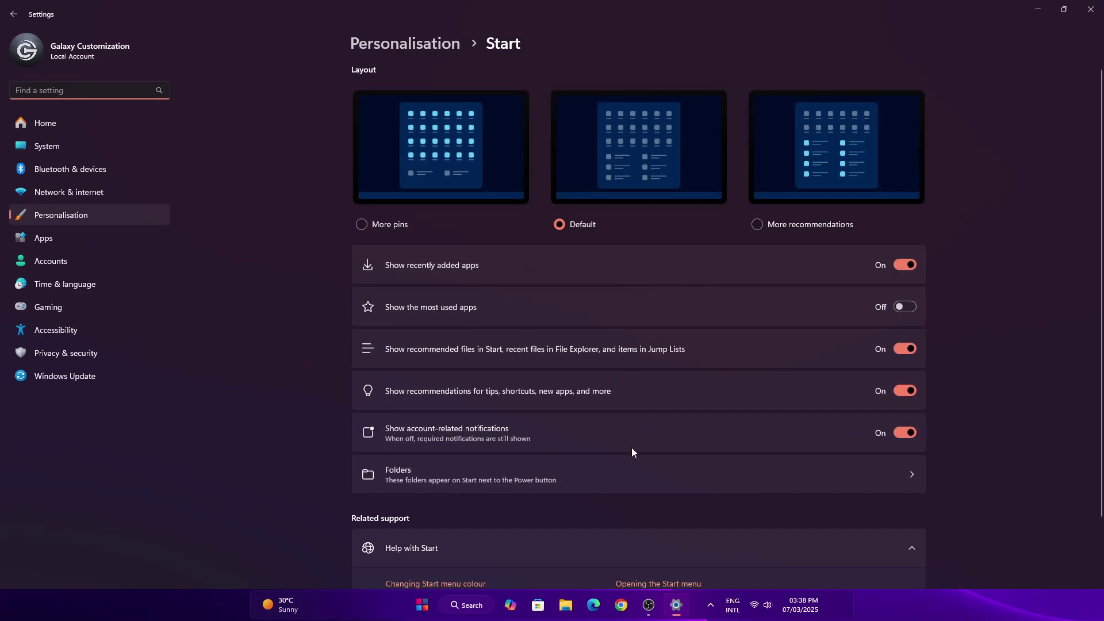
{"action": "left_click", "coordinate": [628, 468]}
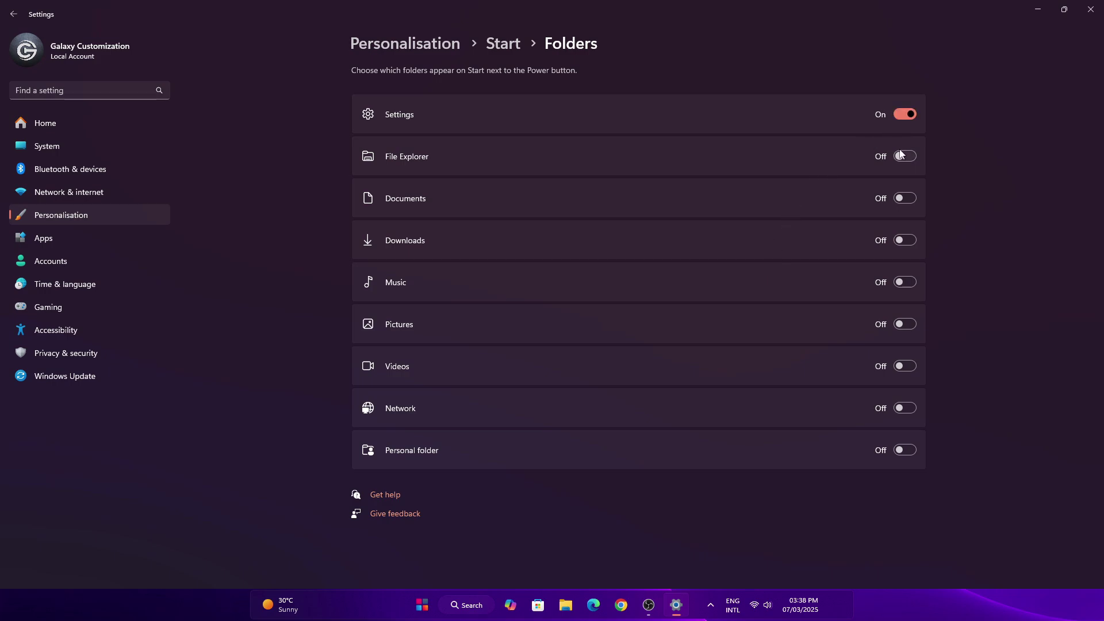
- Turn on the File Explorer, Documents, Downloads, Music, Pictures, Videos and Network folders for Start, and close Settings
{"action": "left_click", "coordinate": [904, 281]}
{"action": "left_click", "coordinate": [903, 324]}
{"action": "left_click", "coordinate": [905, 367]}
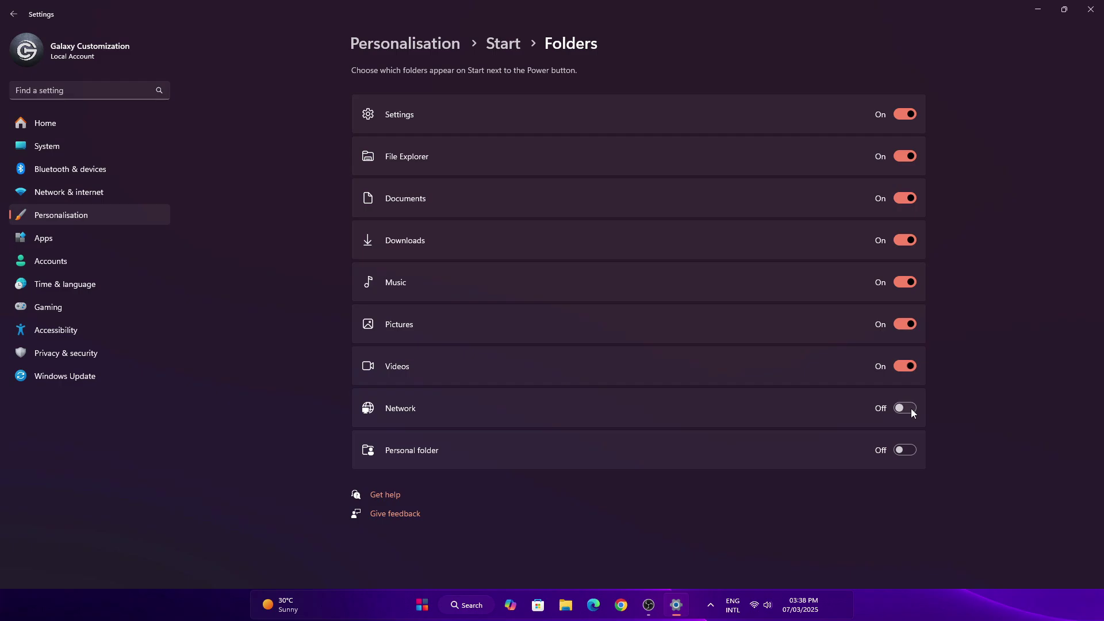
{"action": "left_click", "coordinate": [1091, 9]}
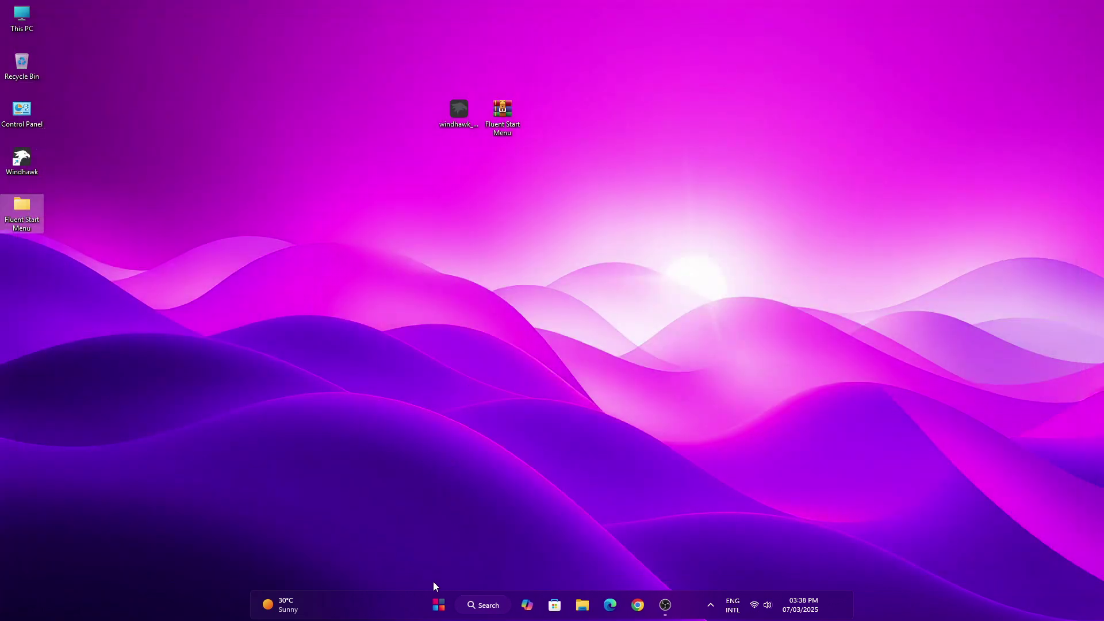
- Open the restyled Start menu and look through its list of all apps
{"action": "left_click", "coordinate": [436, 598]}
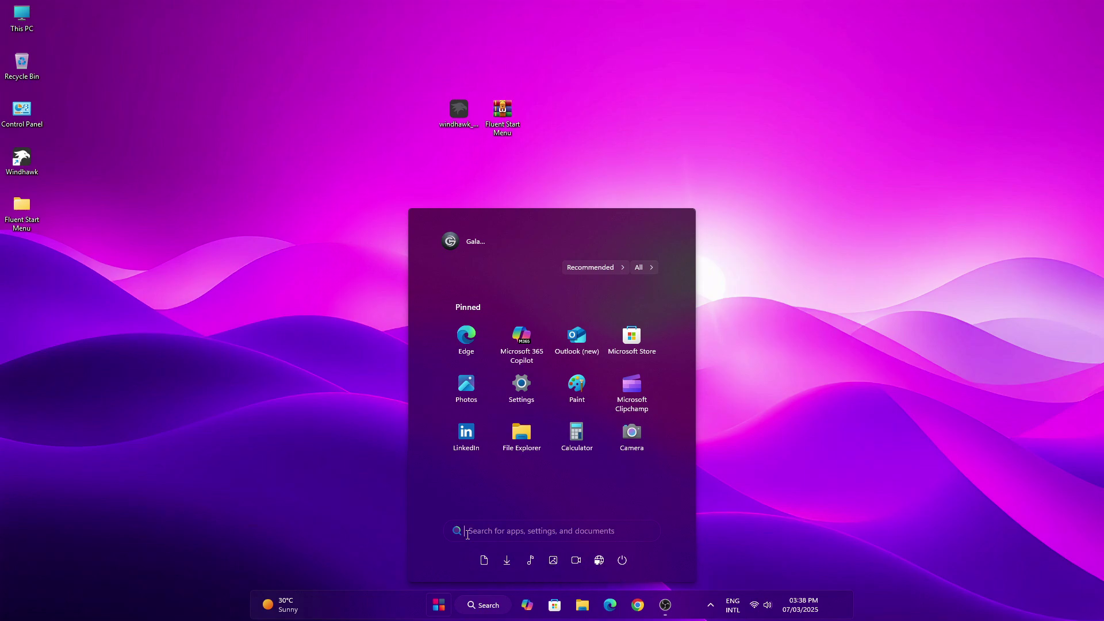
{"action": "left_click", "coordinate": [649, 264]}
{"action": "scroll", "coordinate": [587, 323], "scroll_direction": "down", "scroll_amount": 2}
{"action": "scroll", "coordinate": [586, 323], "scroll_direction": "down", "scroll_amount": 6}
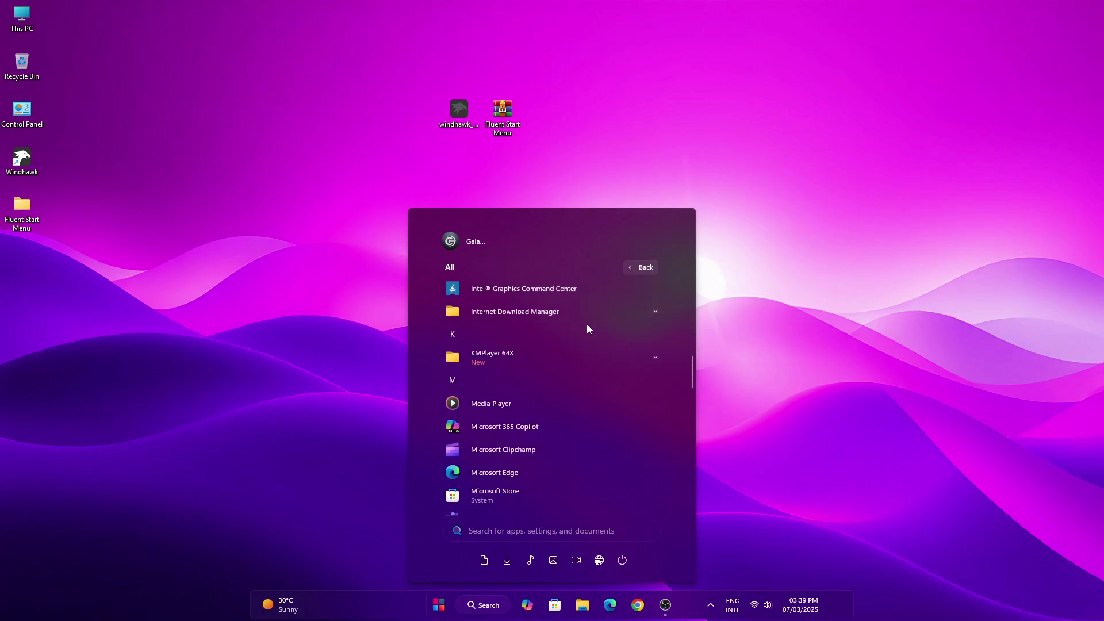
{"action": "scroll", "coordinate": [587, 323], "scroll_direction": "down", "scroll_amount": 5}
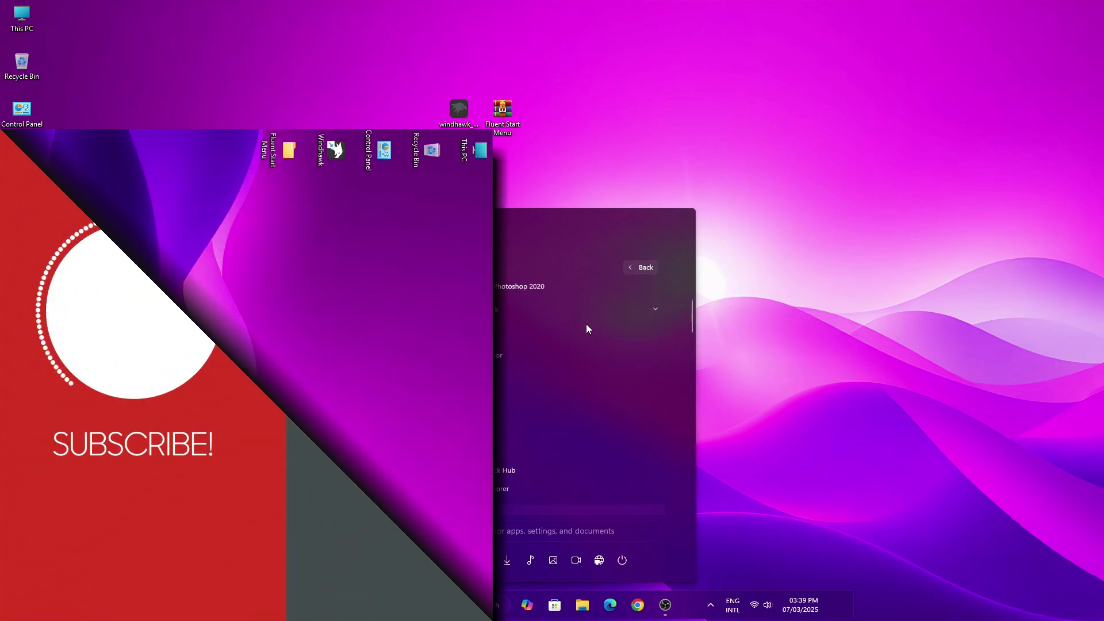